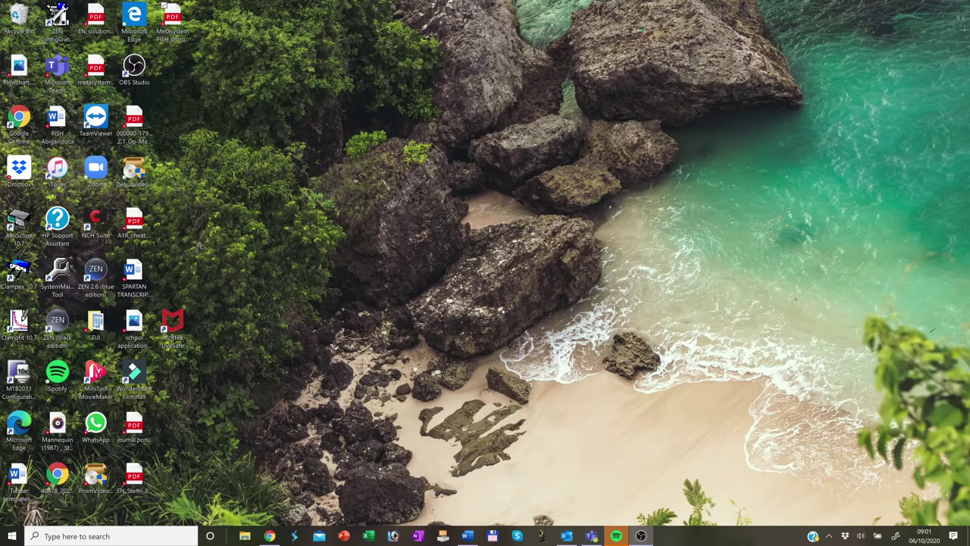
Step: Launch Fiji and close the leftover Channels and Brightness/Contrast windows
left_click(544, 537)
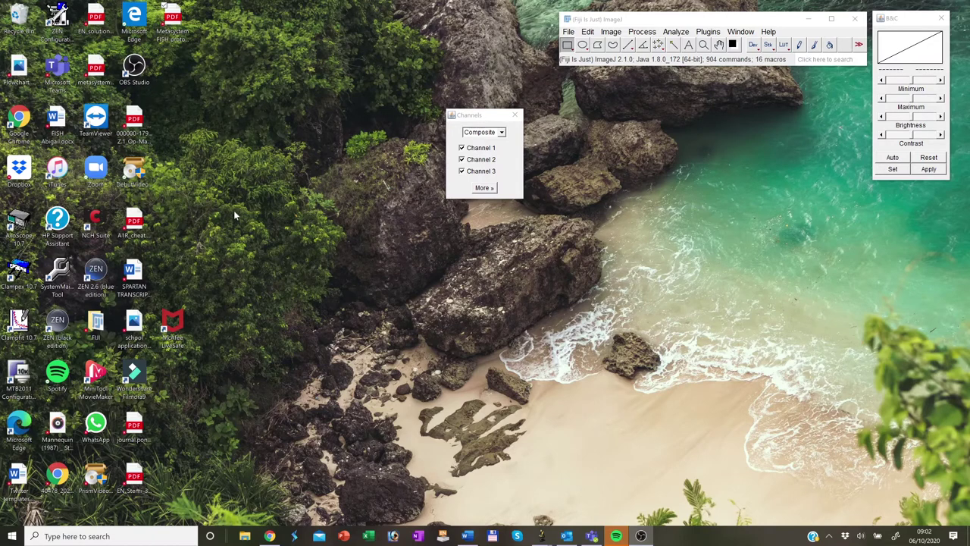
left_click(515, 115)
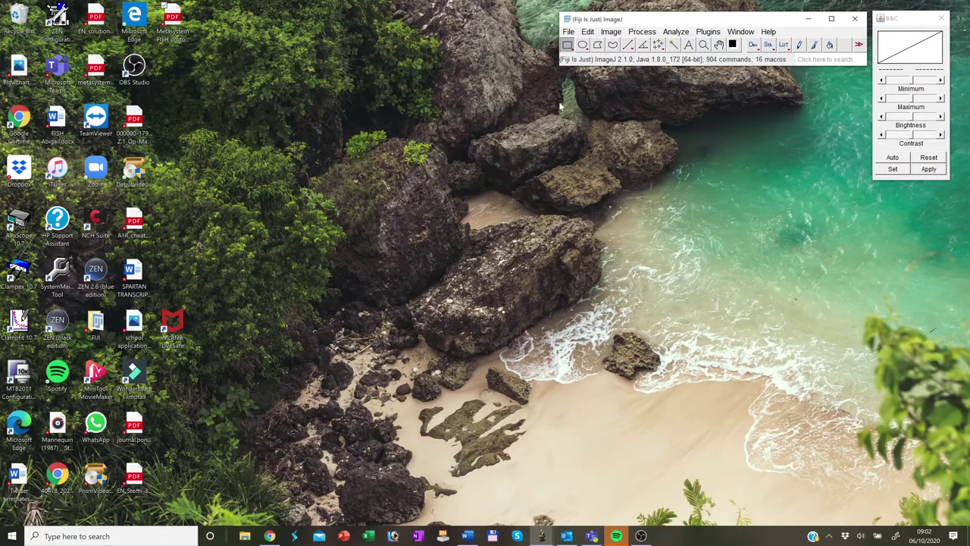
left_click(941, 18)
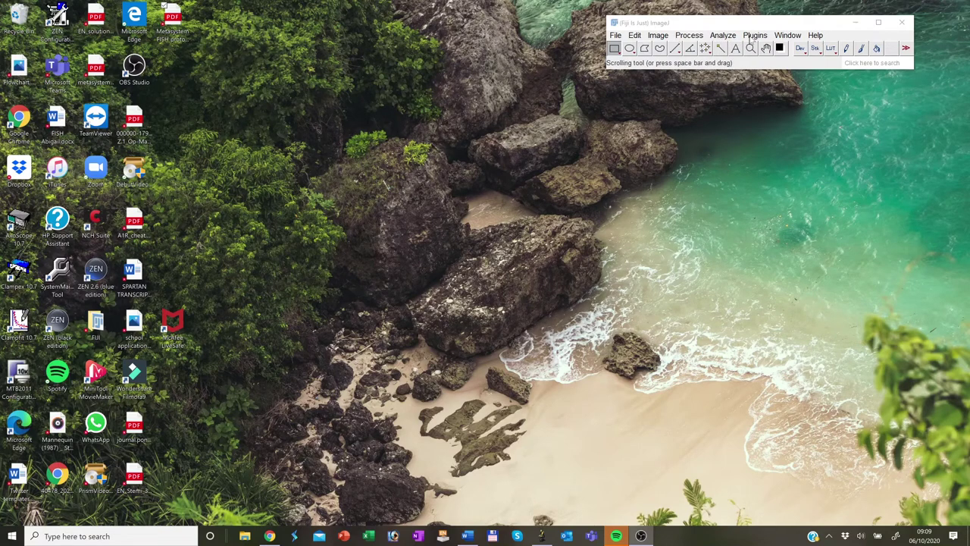
left_click(616, 35)
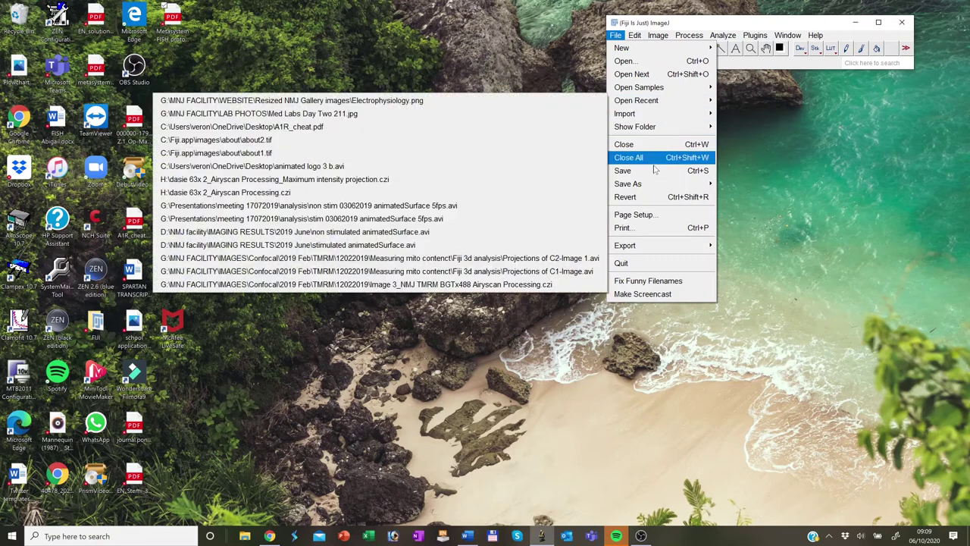
left_click(637, 36)
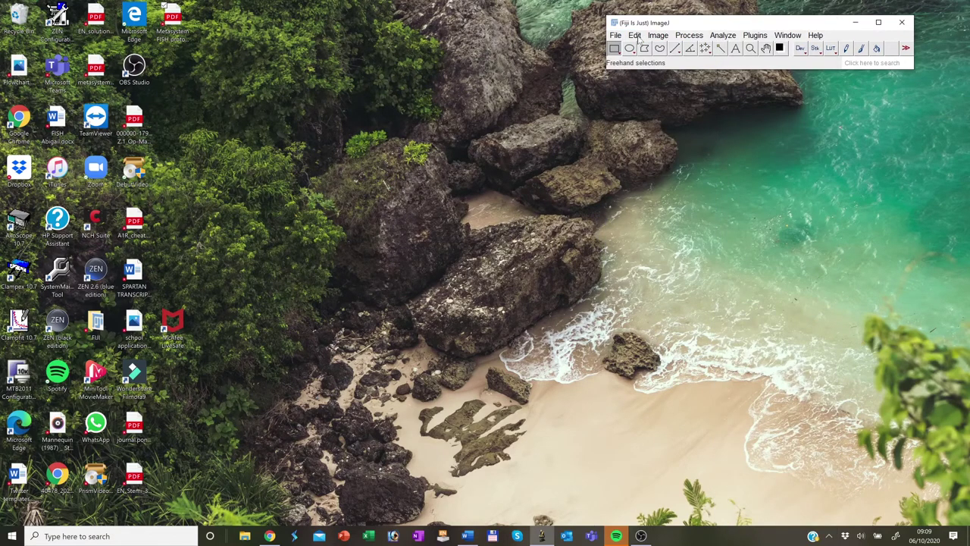
left_click(636, 37)
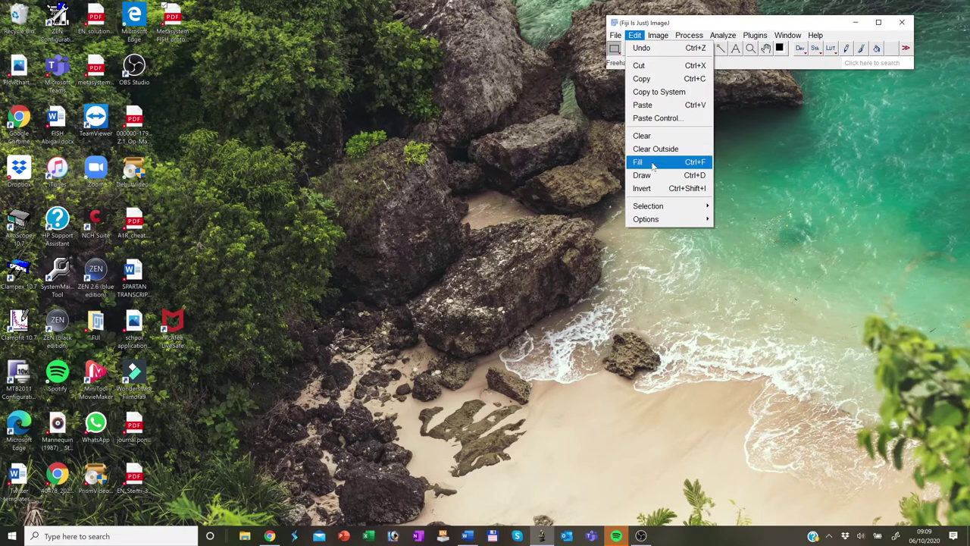
mouse_move(660, 37)
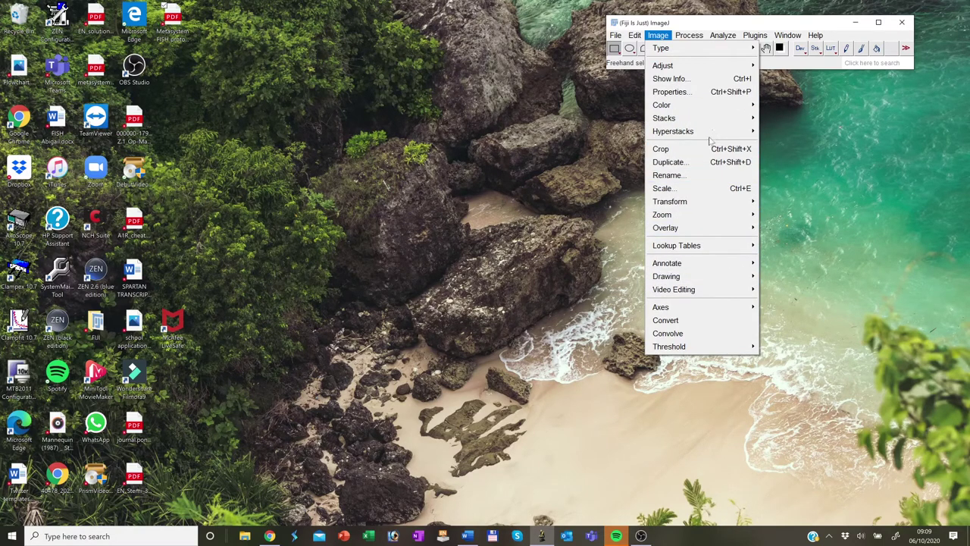
mouse_move(688, 70)
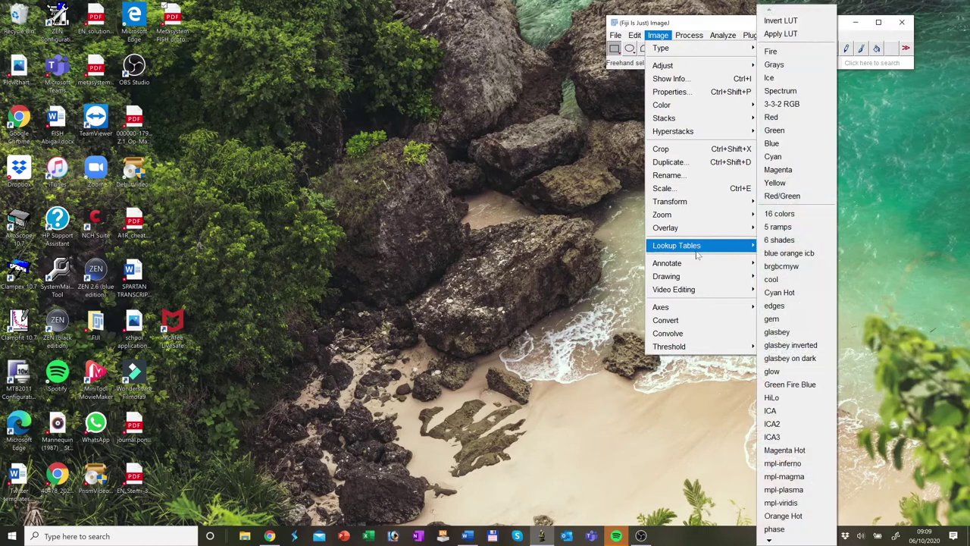
mouse_move(726, 268)
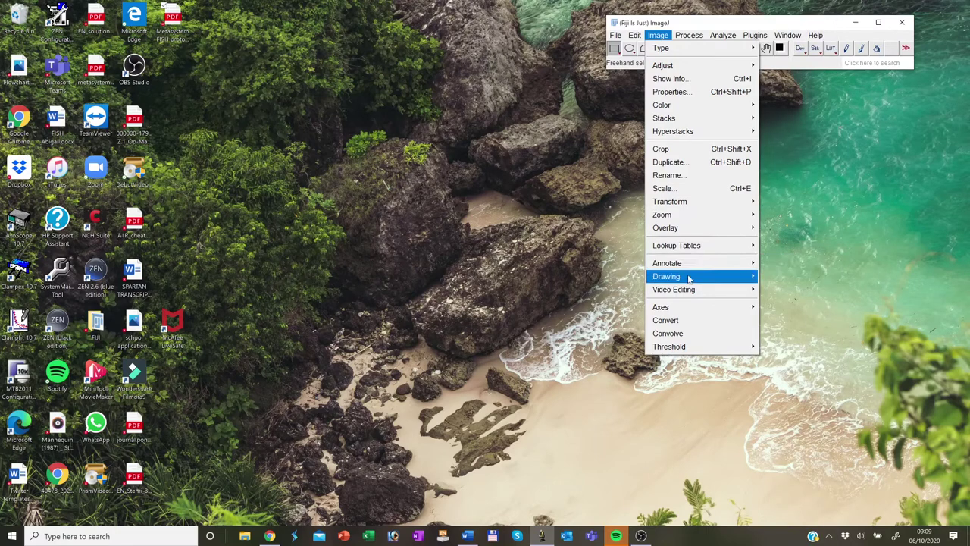
mouse_move(696, 294)
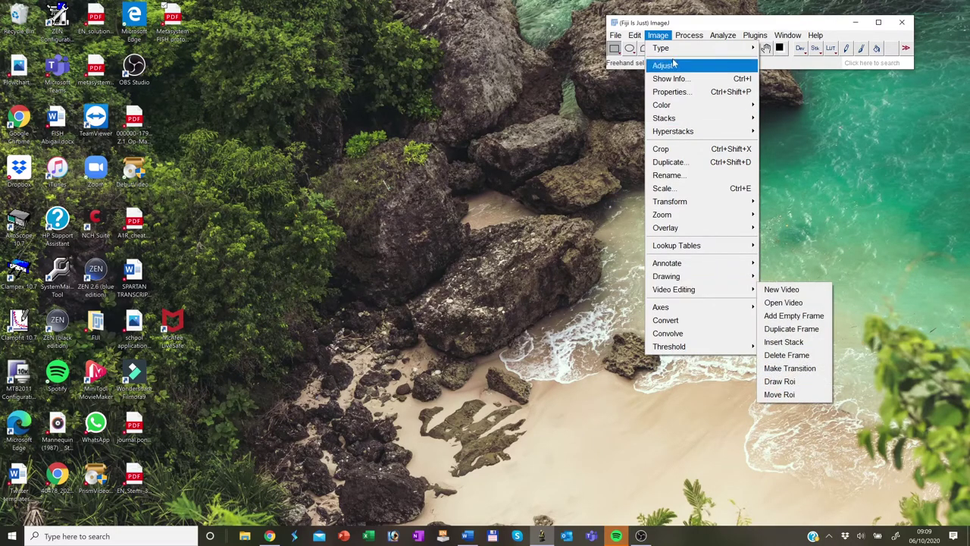
mouse_move(692, 36)
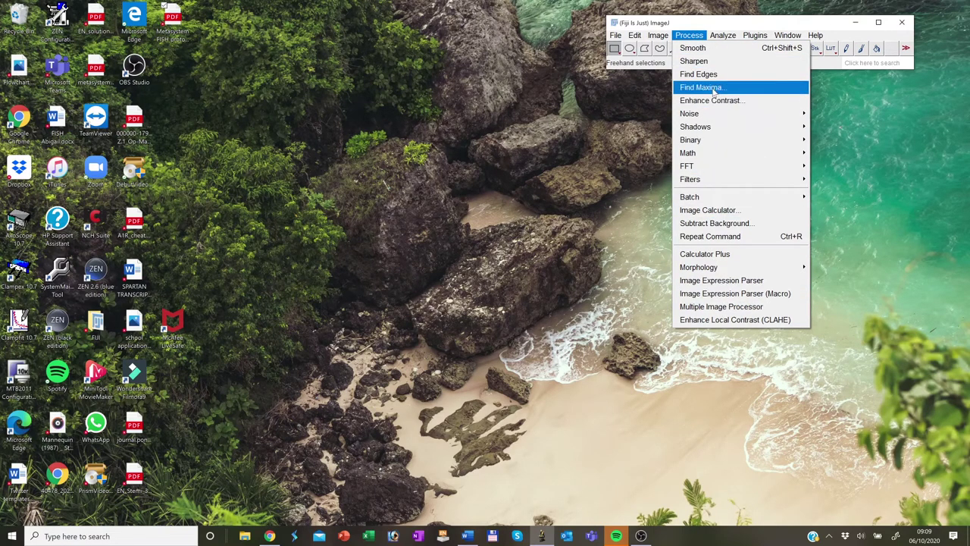
mouse_move(726, 38)
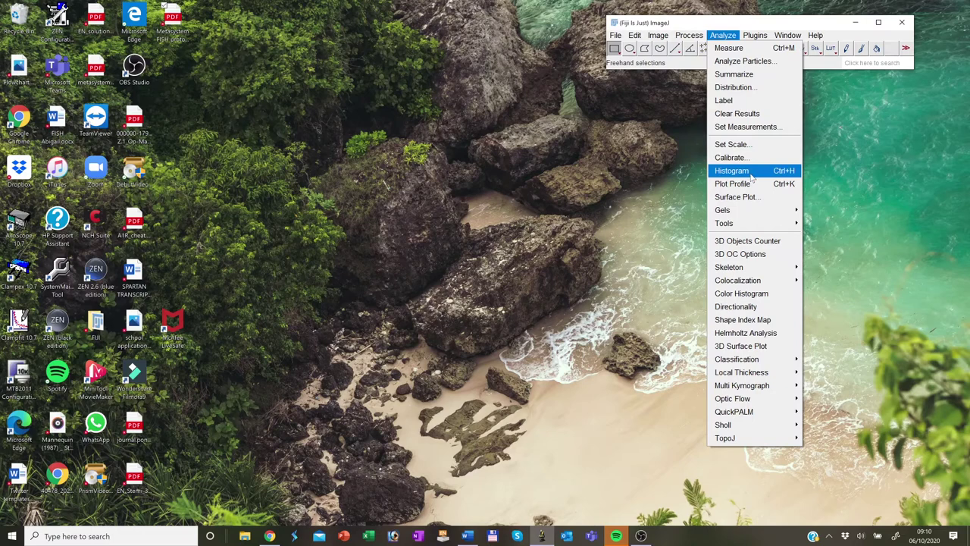
mouse_move(780, 227)
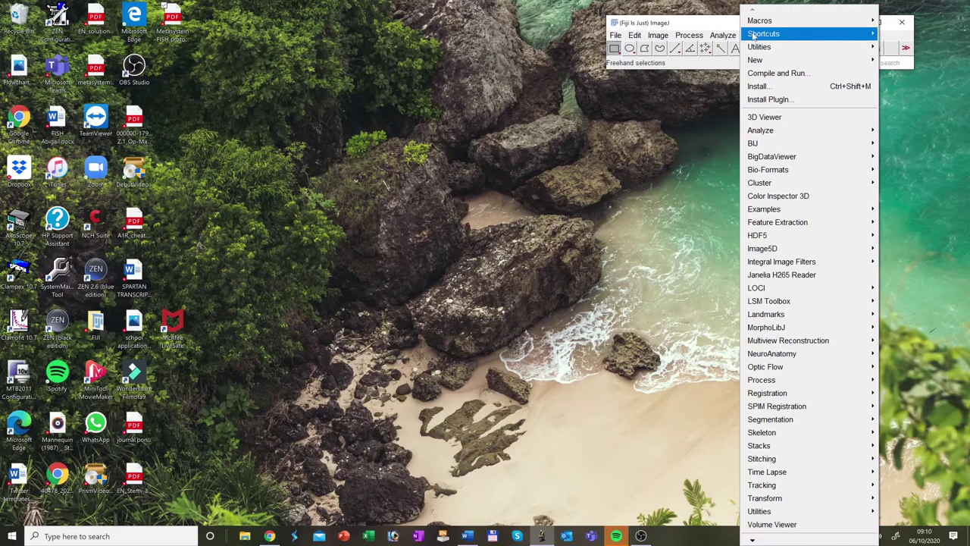
key("Escape")
key("Escape")
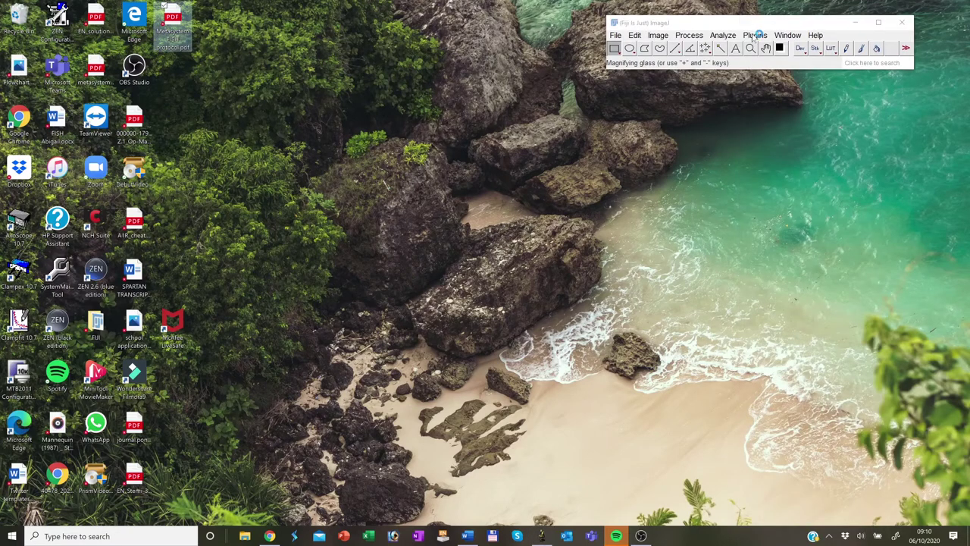
left_click(755, 36)
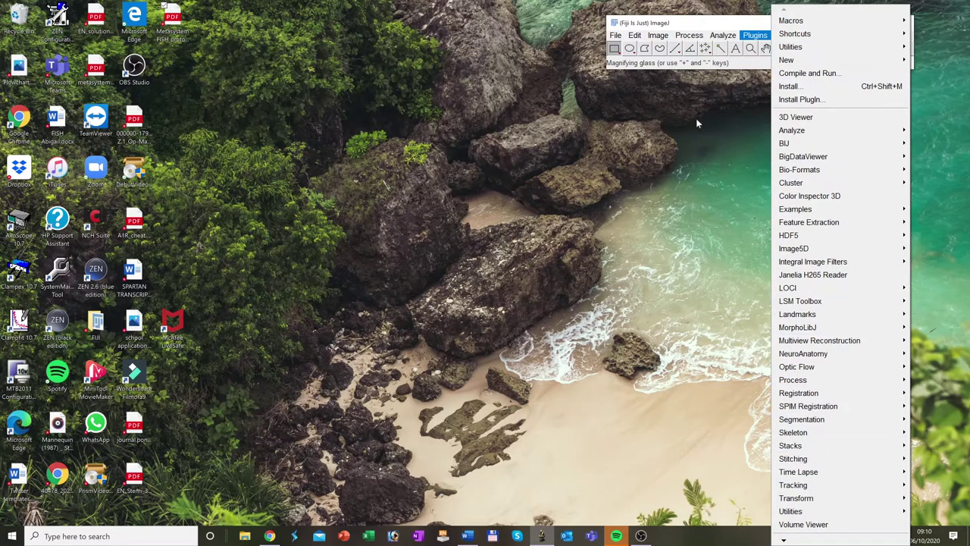
left_click(717, 141)
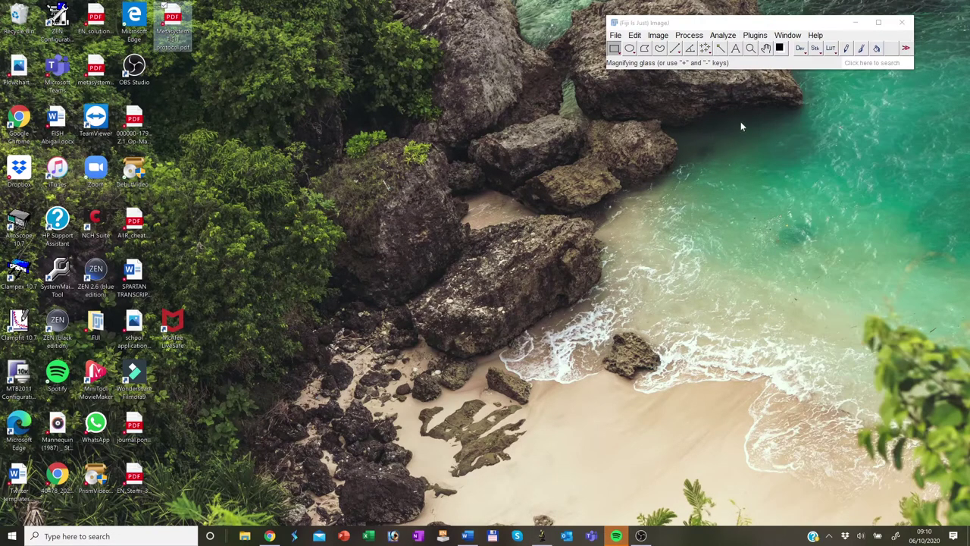
left_click(785, 35)
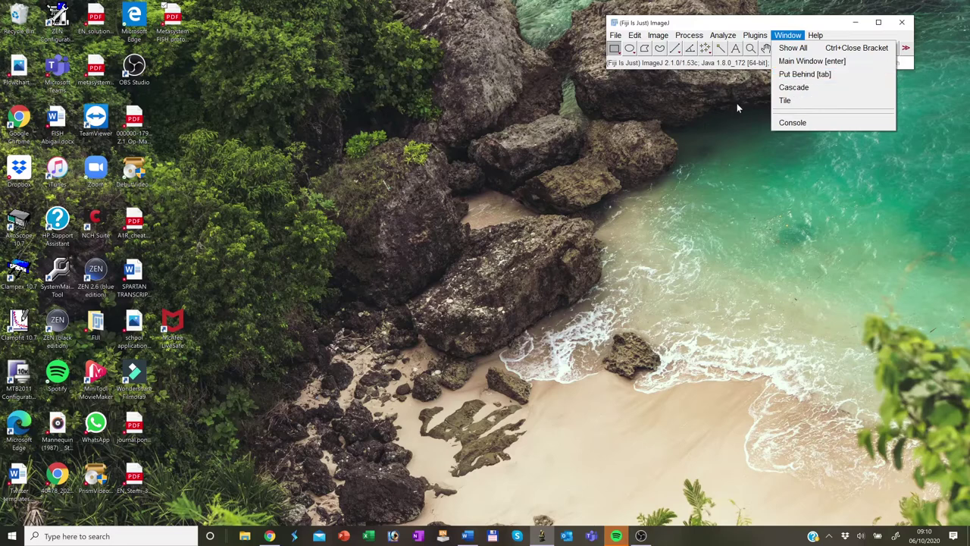
left_click(853, 185)
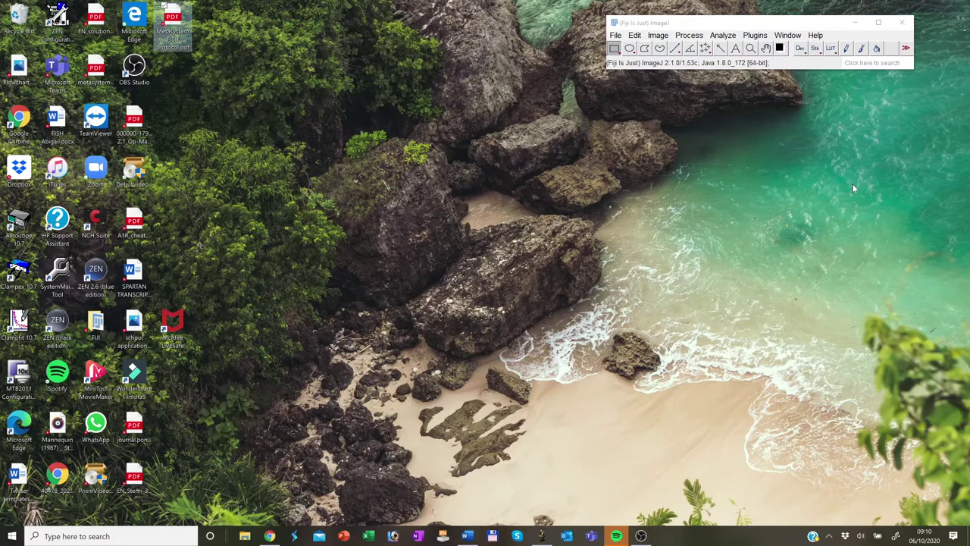
left_click(816, 38)
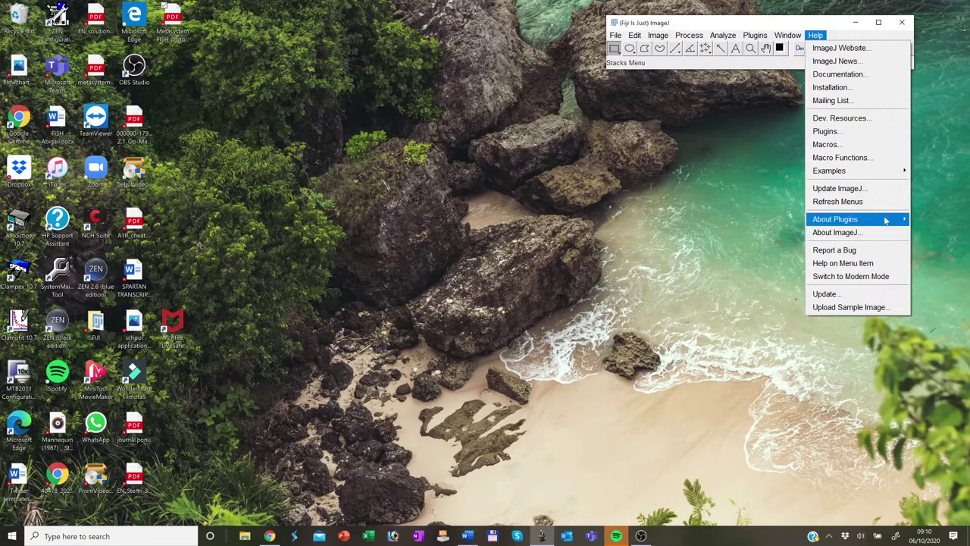
left_click(930, 104)
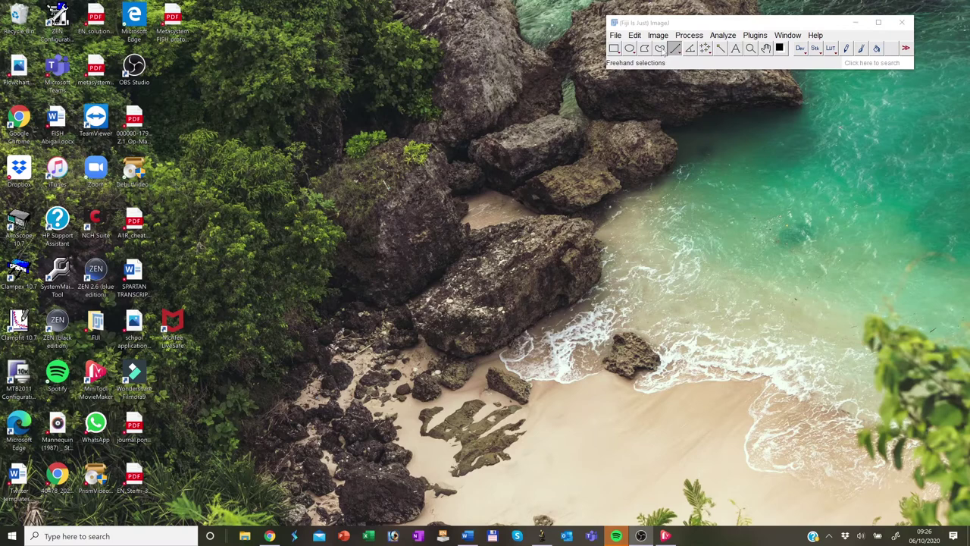
Step: Raise the Line tool's width above 1 pixel, then bring up the oval selection variants
left_click(659, 48)
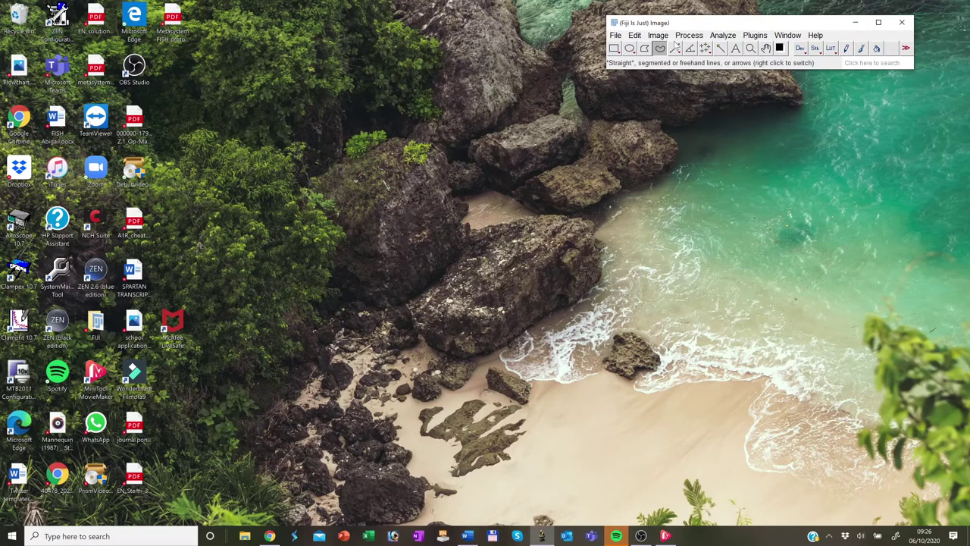
double_click(675, 49)
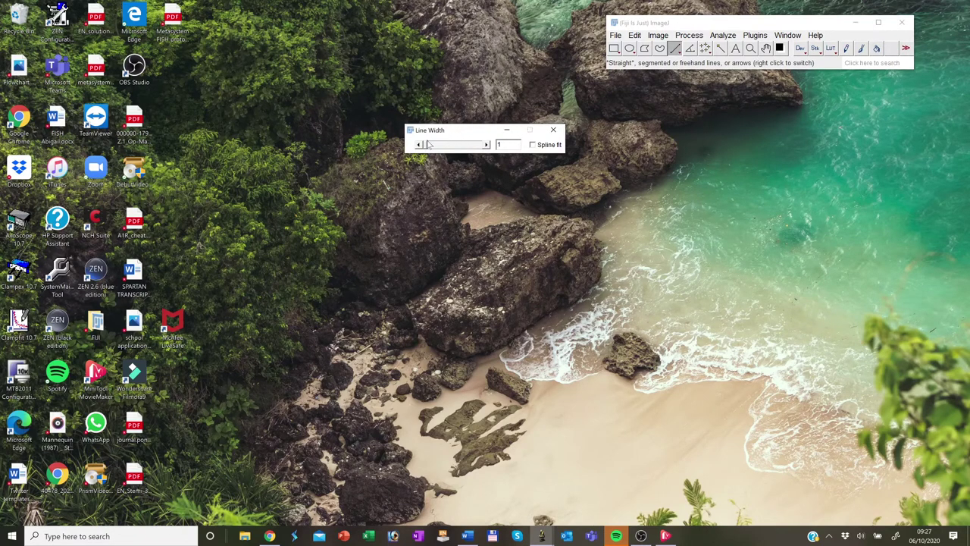
mouse_move(426, 145)
left_mouse_down()
mouse_move(448, 146)
mouse_move(419, 145)
left_mouse_up()
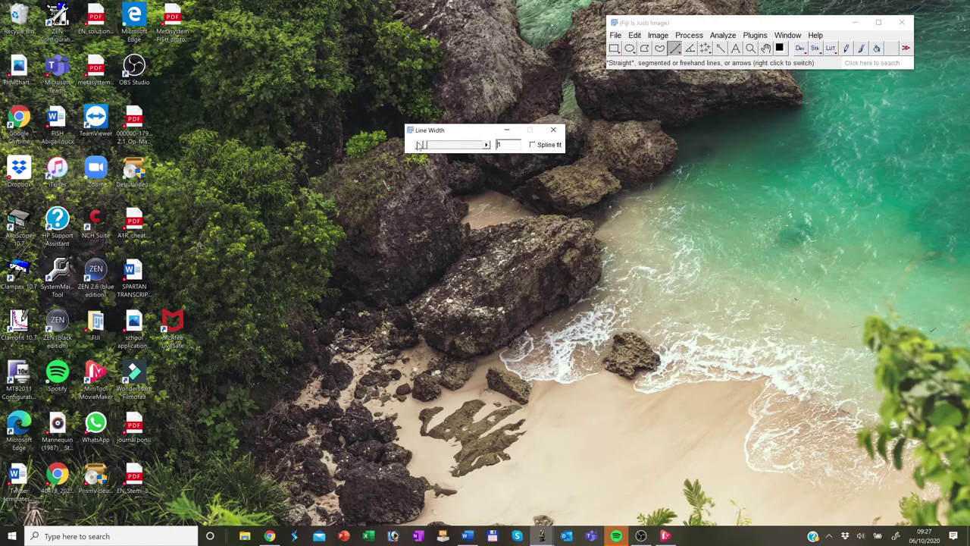
left_click(554, 131)
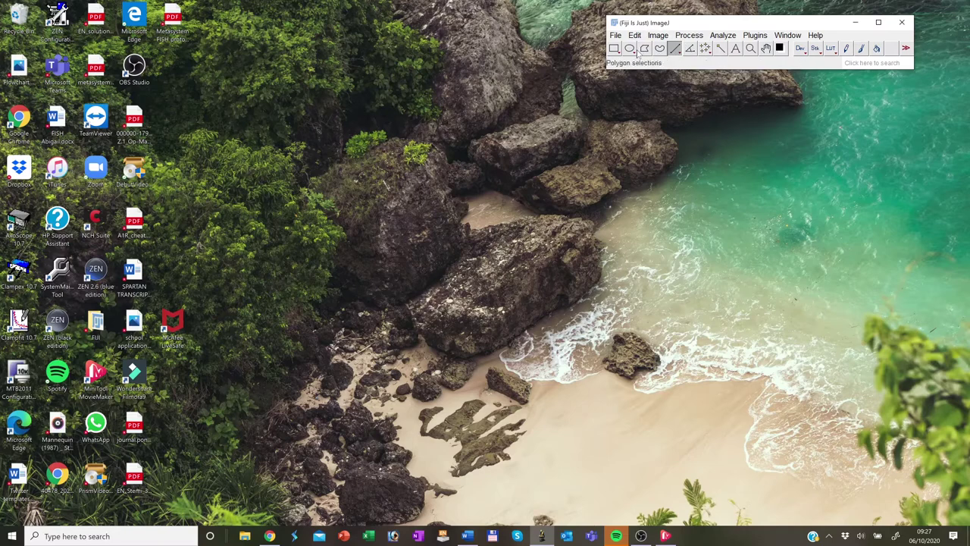
right_click(631, 48)
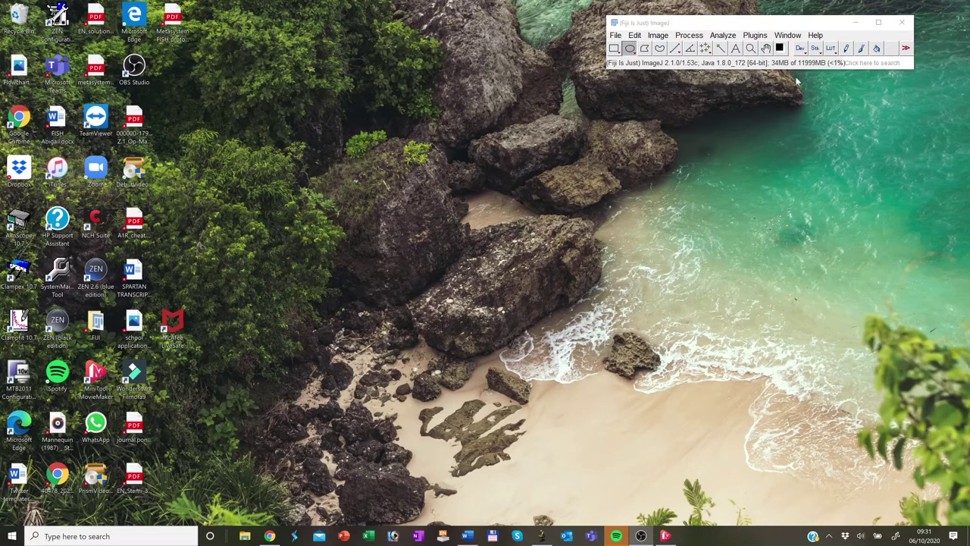
left_click(615, 36)
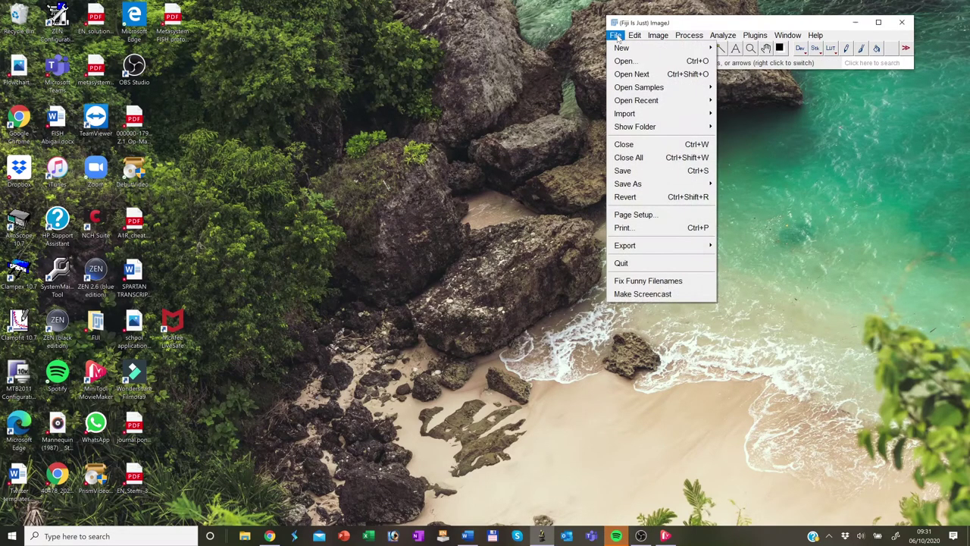
mouse_move(653, 87)
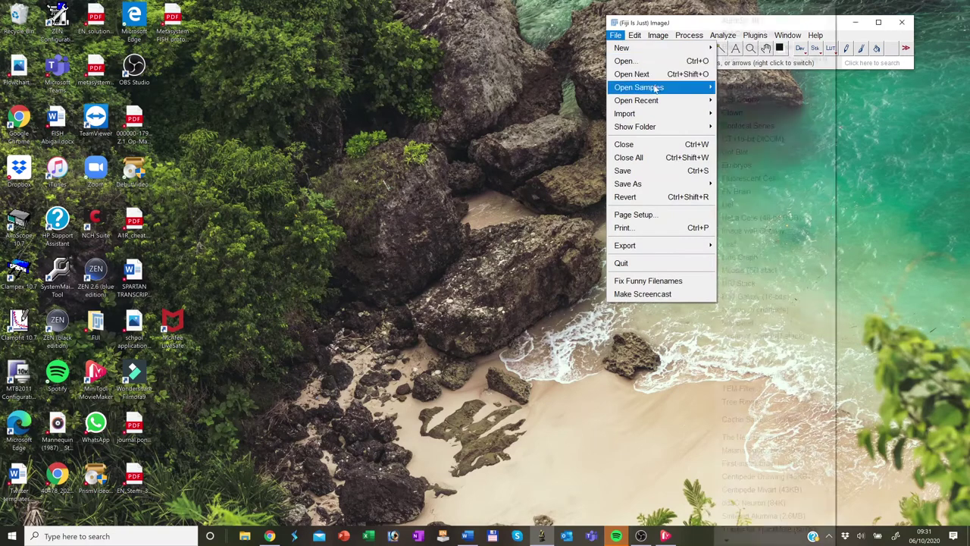
left_click(732, 60)
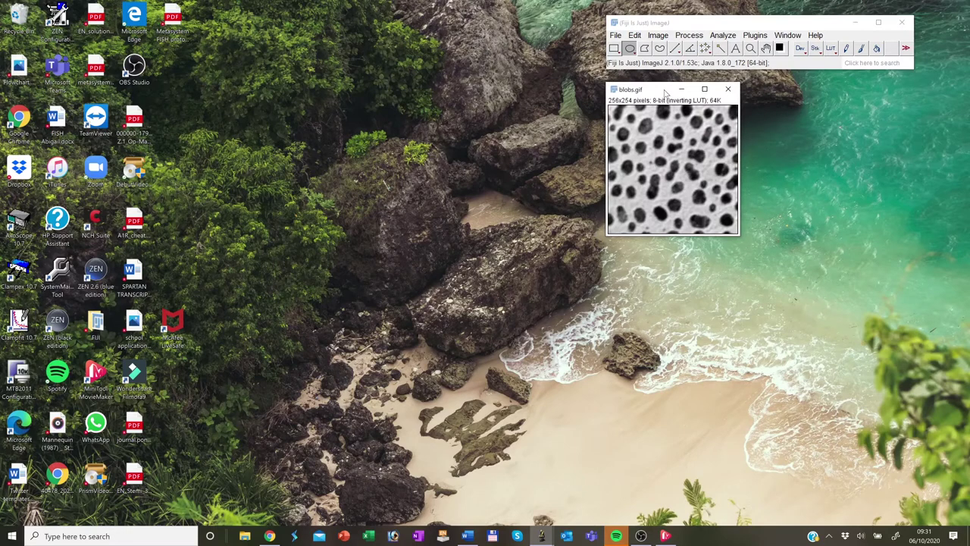
left_click(679, 65)
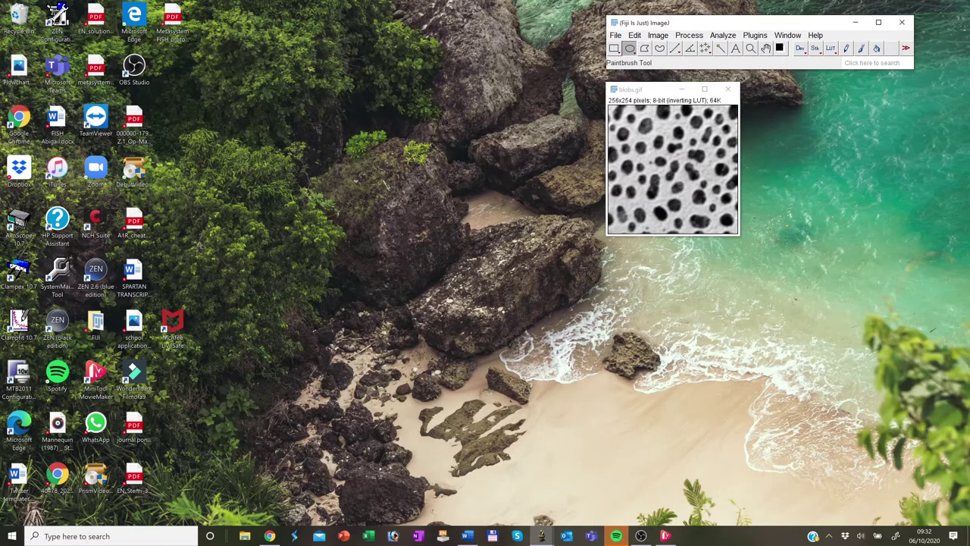
left_click(872, 63)
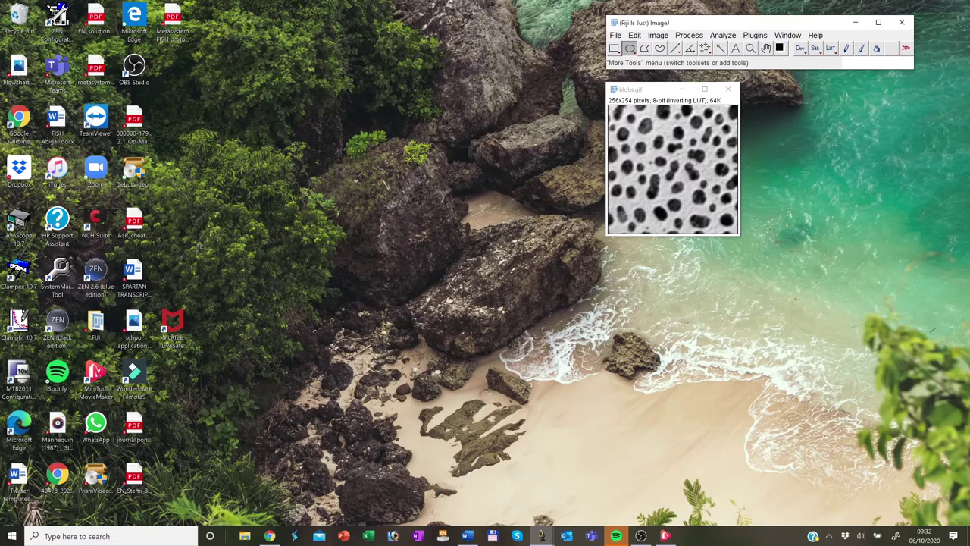
type("sale")
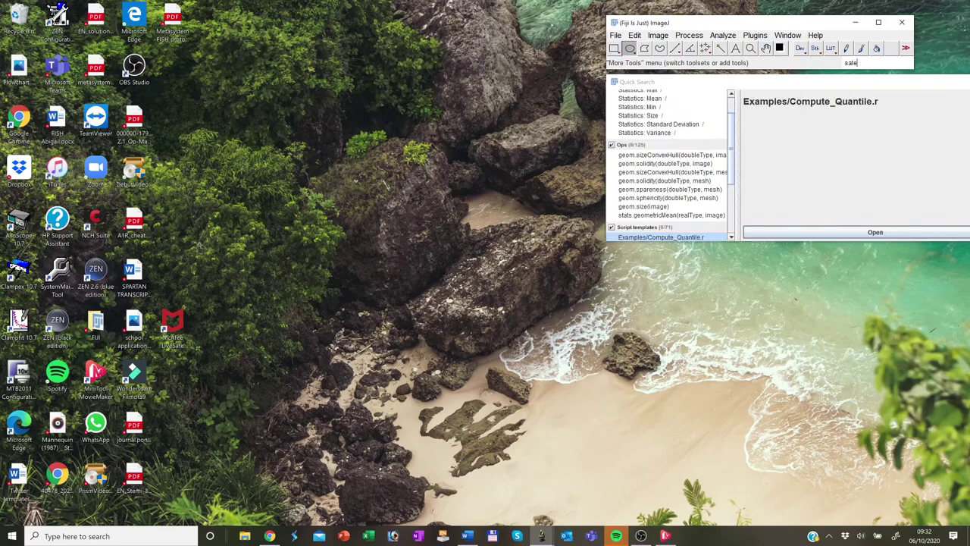
type("c")
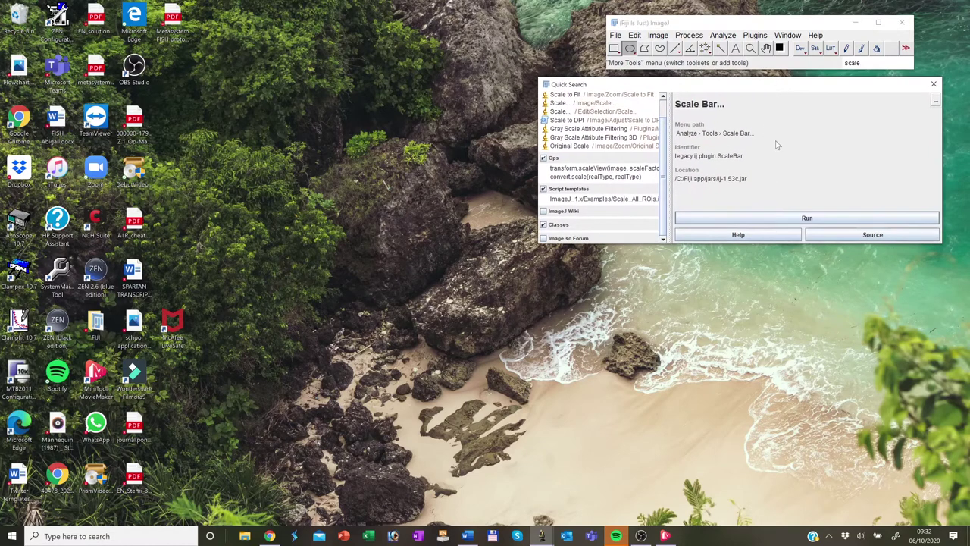
left_click(808, 218)
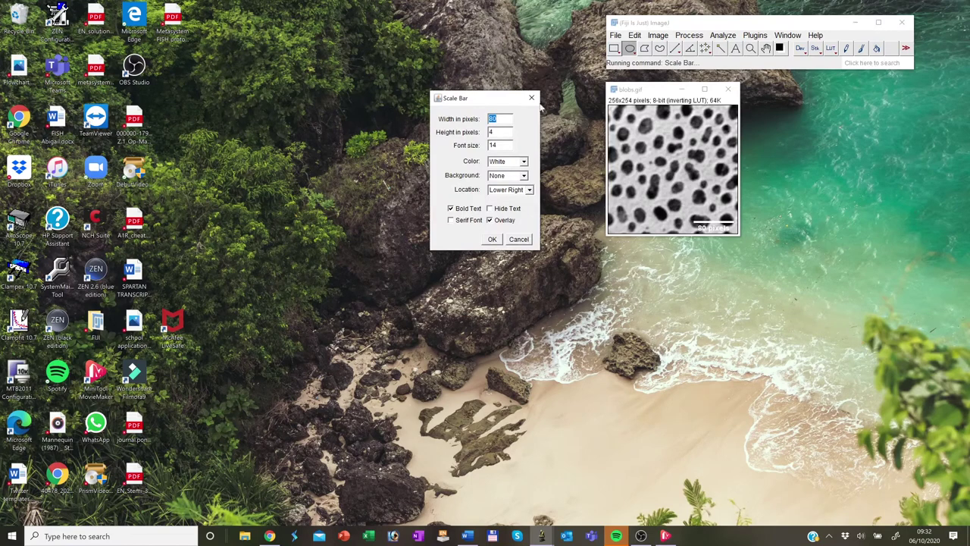
left_click(531, 98)
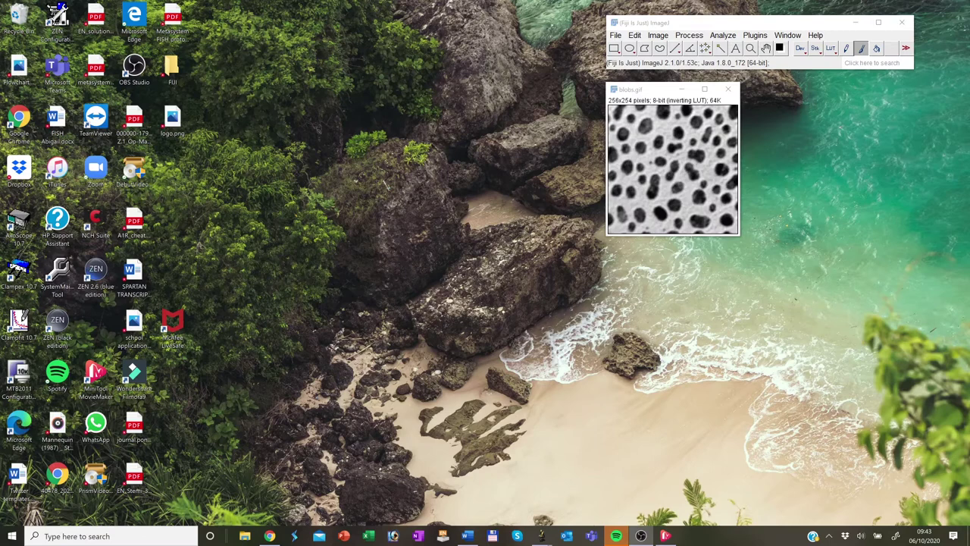
Step: Close blobs.gif, view logo.png by dragging it from the desktop onto Fiji, then close it
left_click(727, 89)
left_click(620, 38)
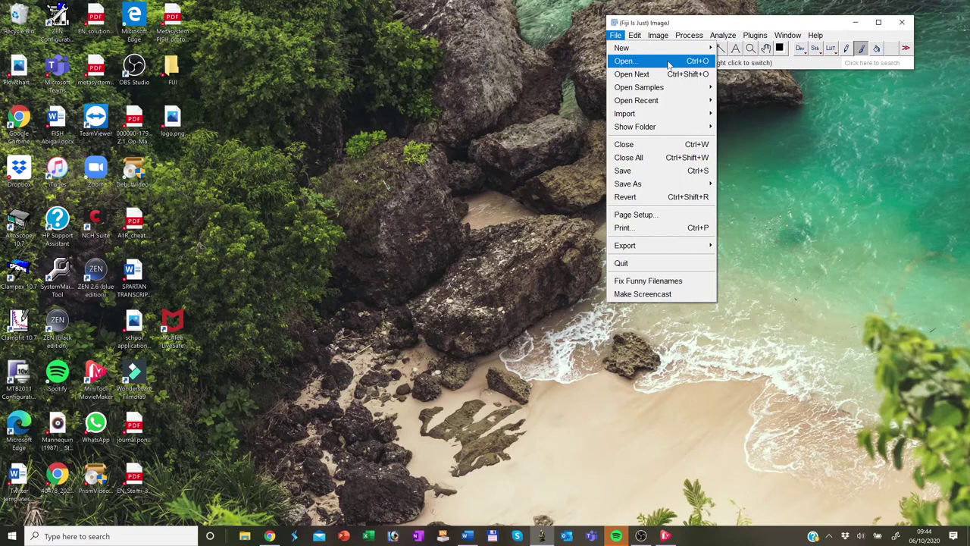
left_click(669, 66)
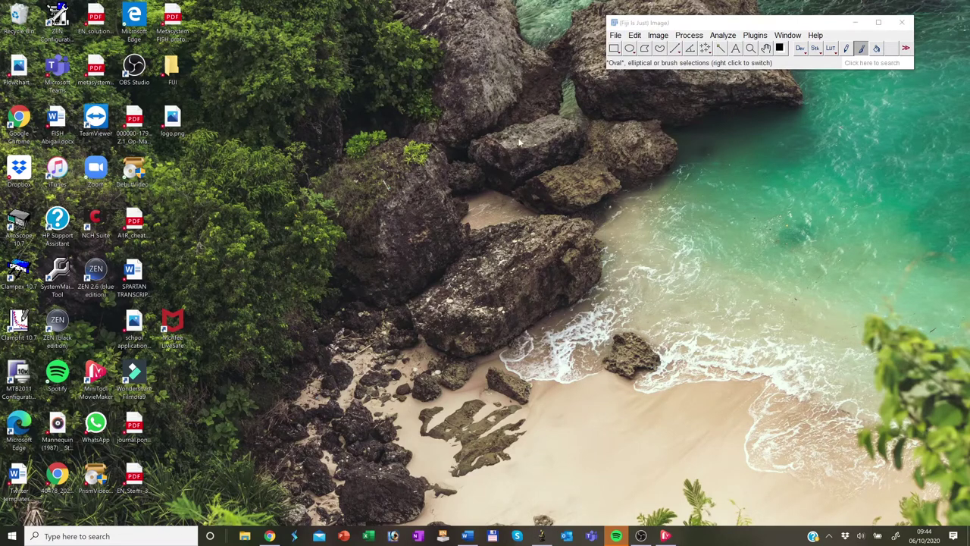
left_click_drag(173, 121, 700, 67)
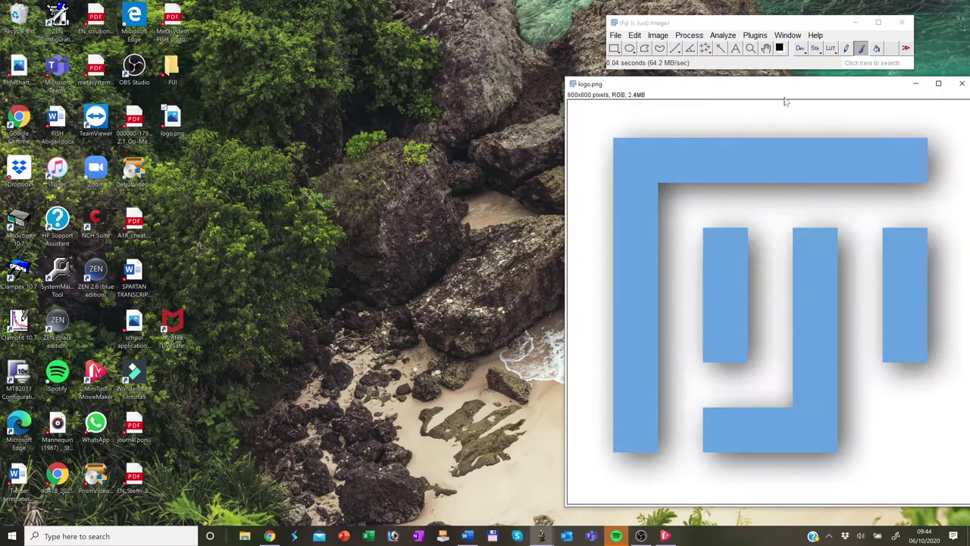
left_click_drag(784, 91, 588, 94)
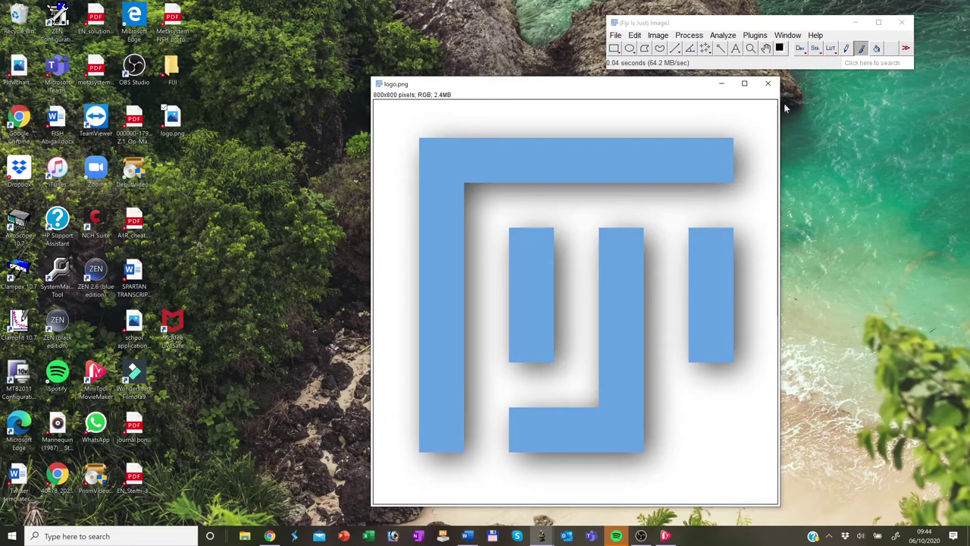
left_click(767, 82)
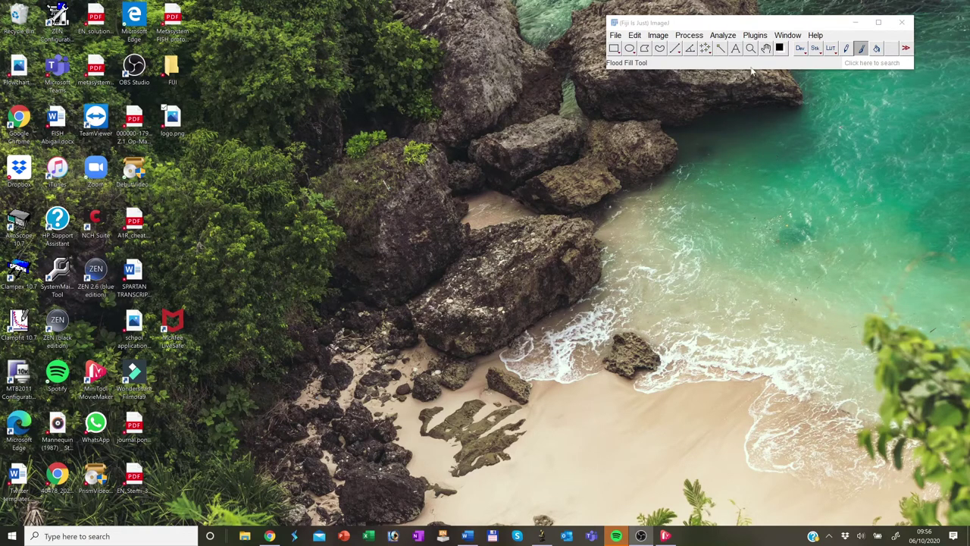
Step: Open Untitled76.czi through Bio-Formats Import Options with Split channels ticked
left_click(615, 36)
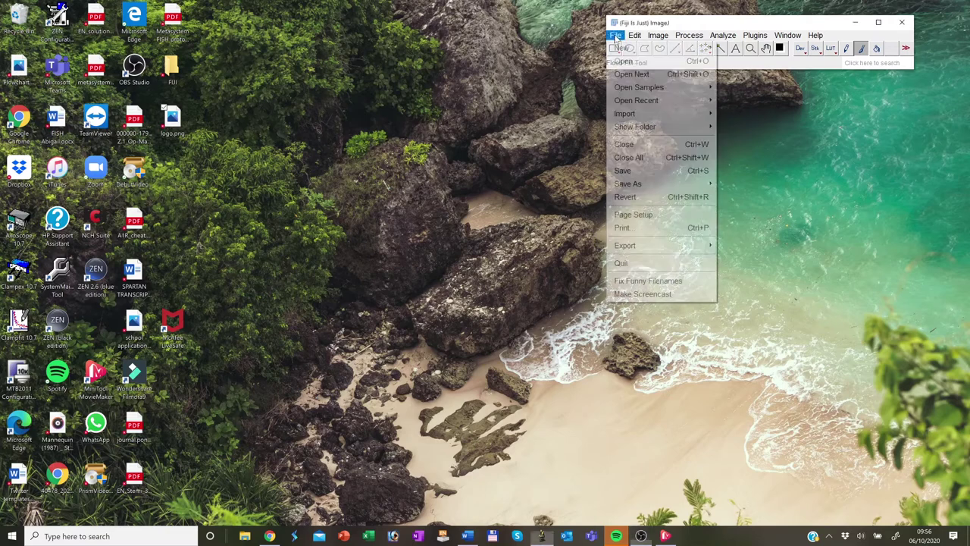
left_click(629, 59)
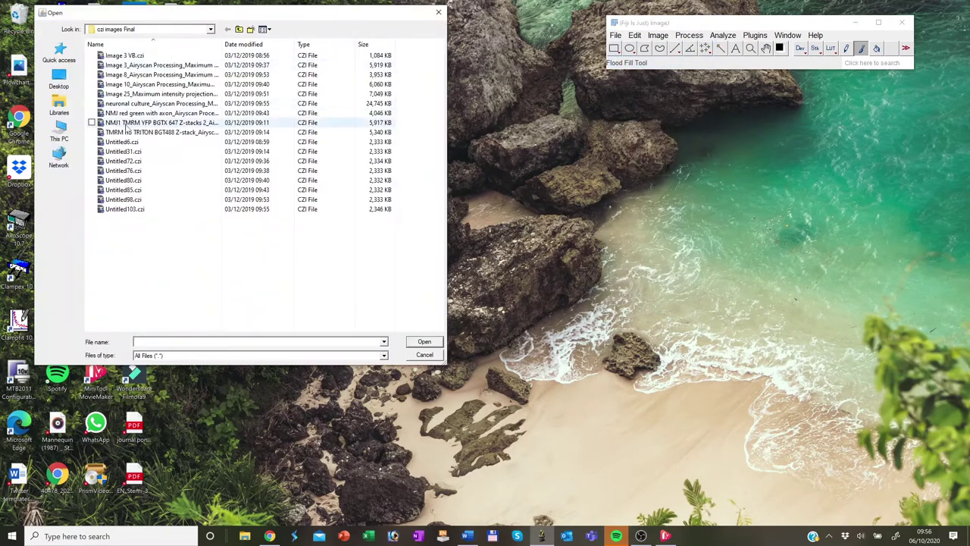
double_click(137, 171)
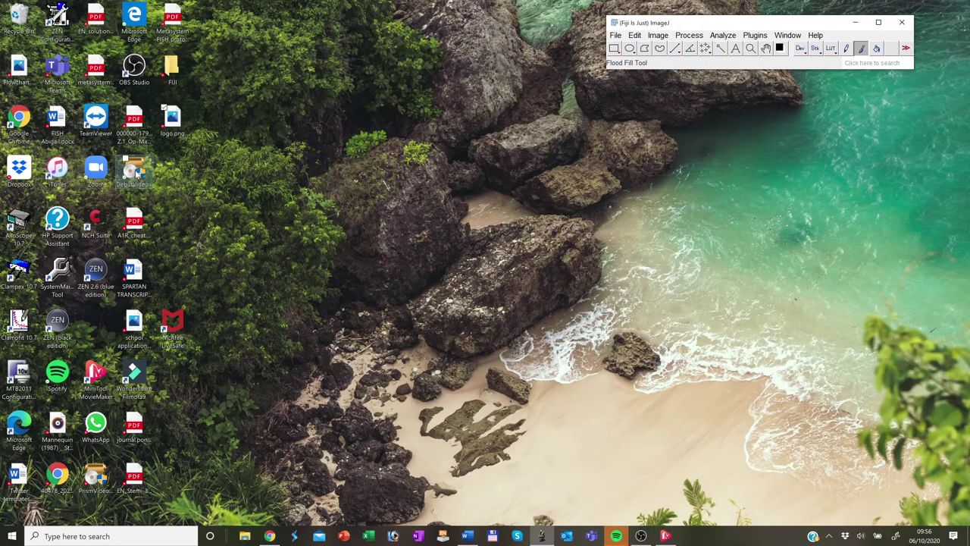
left_click_drag(476, 73, 510, 120)
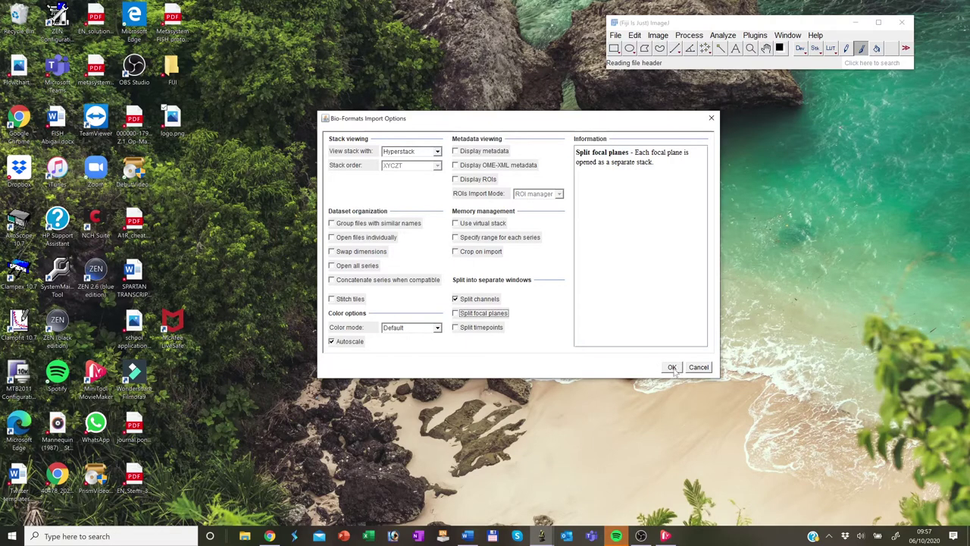
left_click(671, 367)
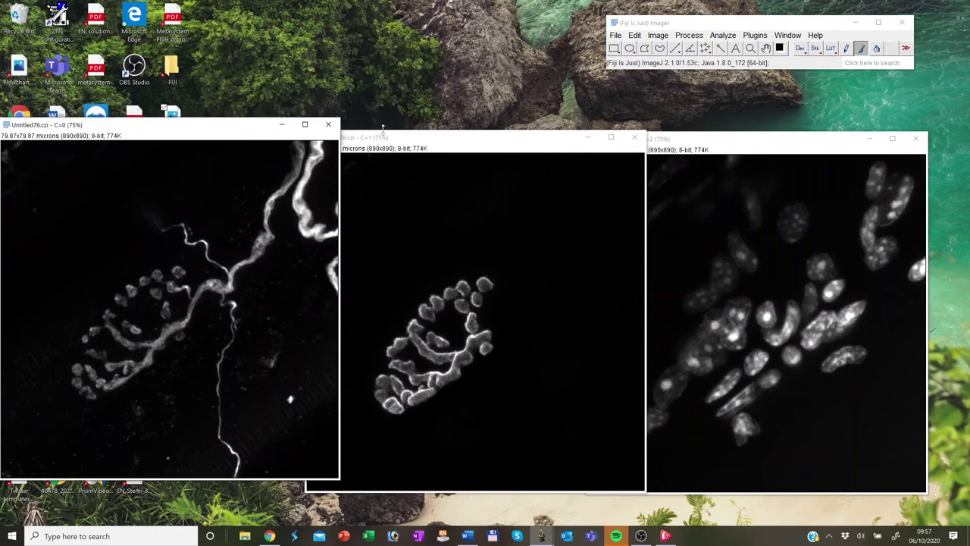
Step: Spread the C=0, C=1 and C=2 channel windows side by side and bring C=1 forward
left_click_drag(477, 141, 500, 135)
left_click_drag(731, 148, 764, 146)
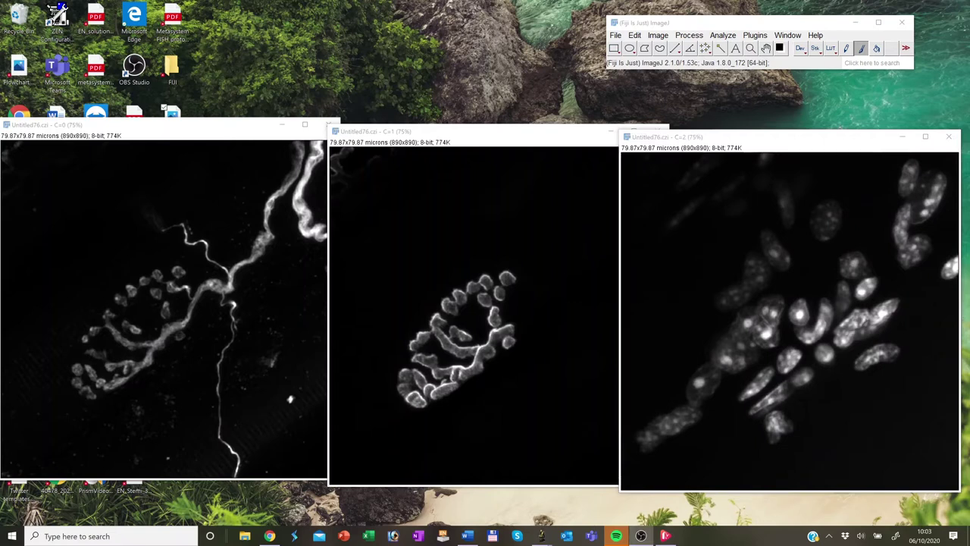
left_click(616, 35)
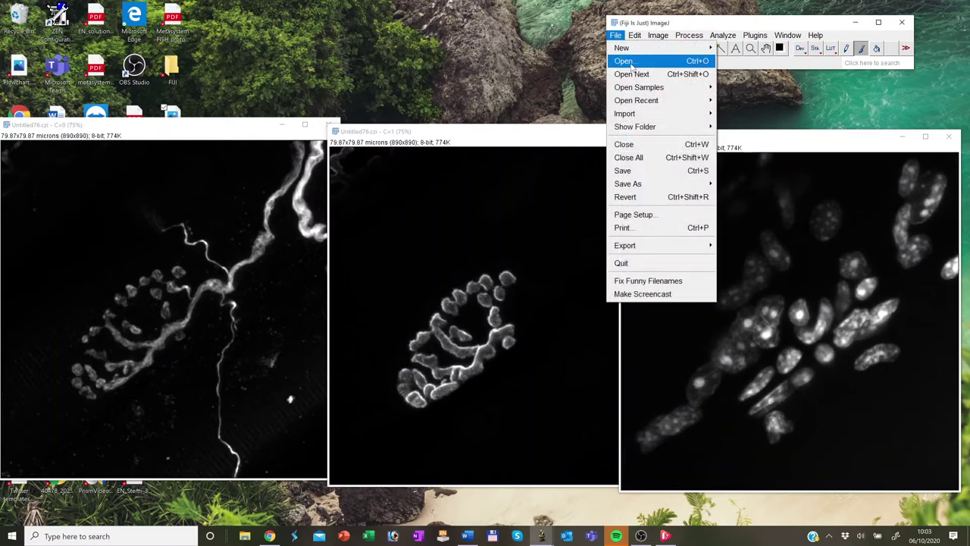
left_click(576, 80)
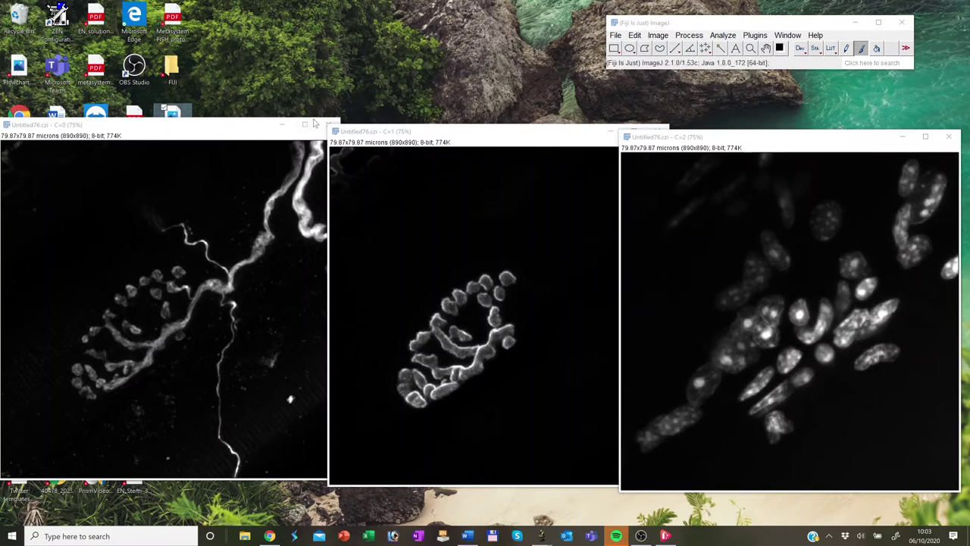
left_click(493, 132)
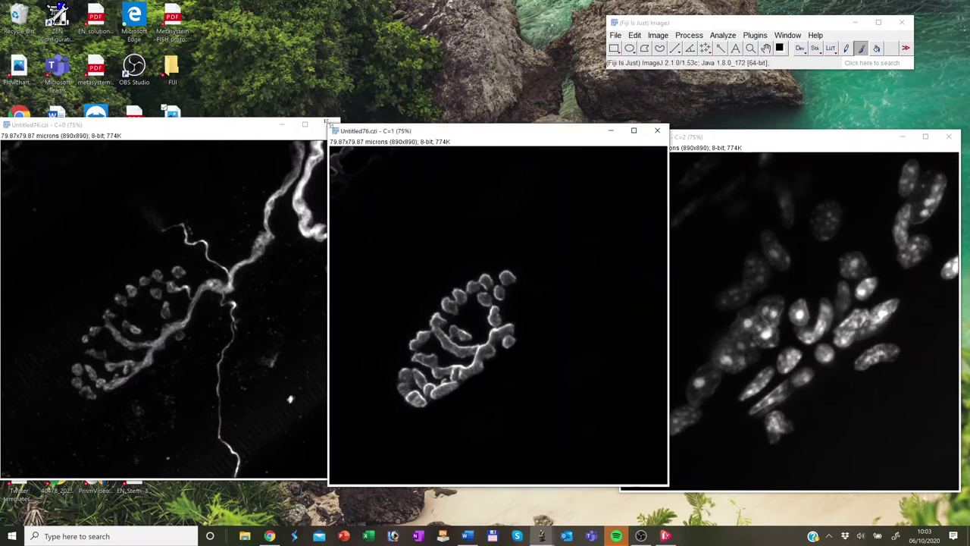
Step: Close the C=1 and C=0 windows and move the C=2 nuclei window toward the centre
left_click(659, 132)
left_click(332, 126)
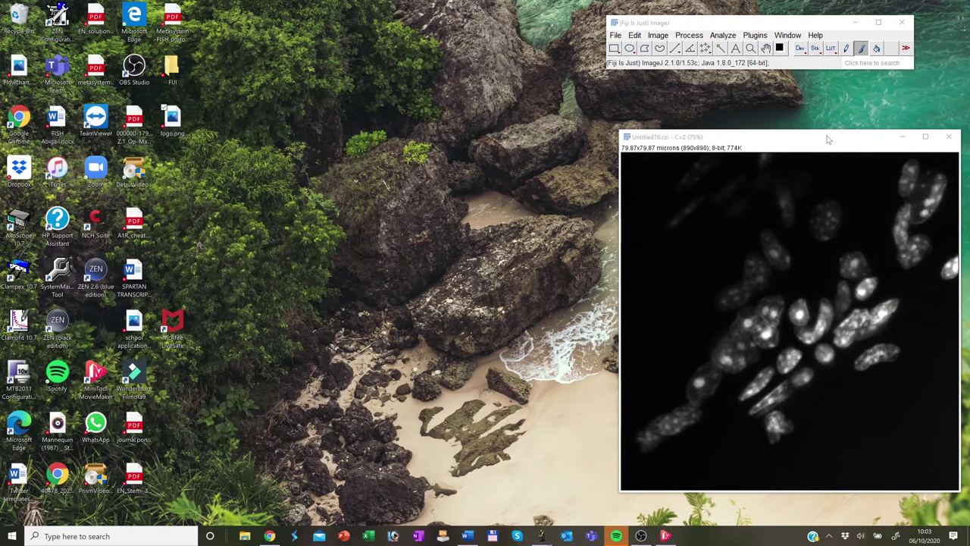
left_click_drag(829, 140, 649, 119)
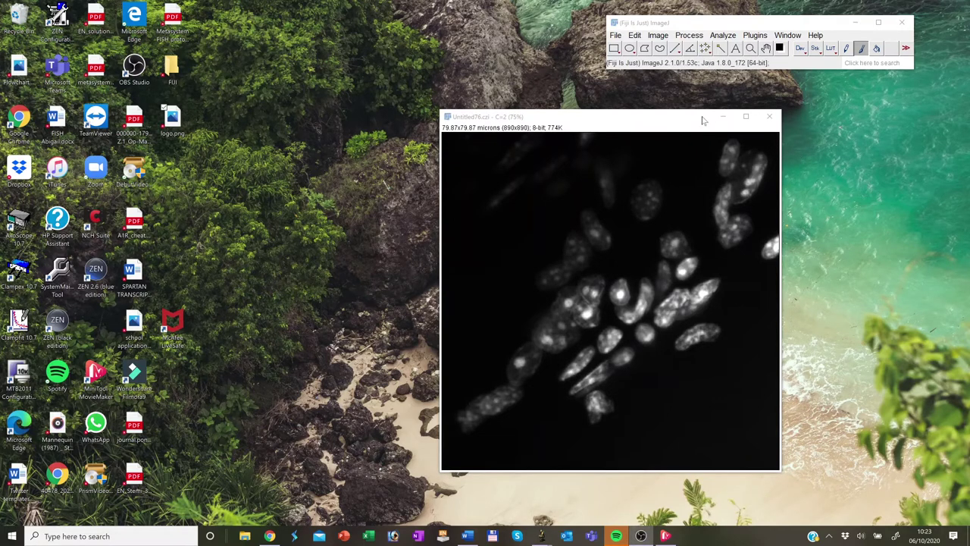
Step: Close the C=2 window and open the Fluorescent Cells sample image
left_click(769, 116)
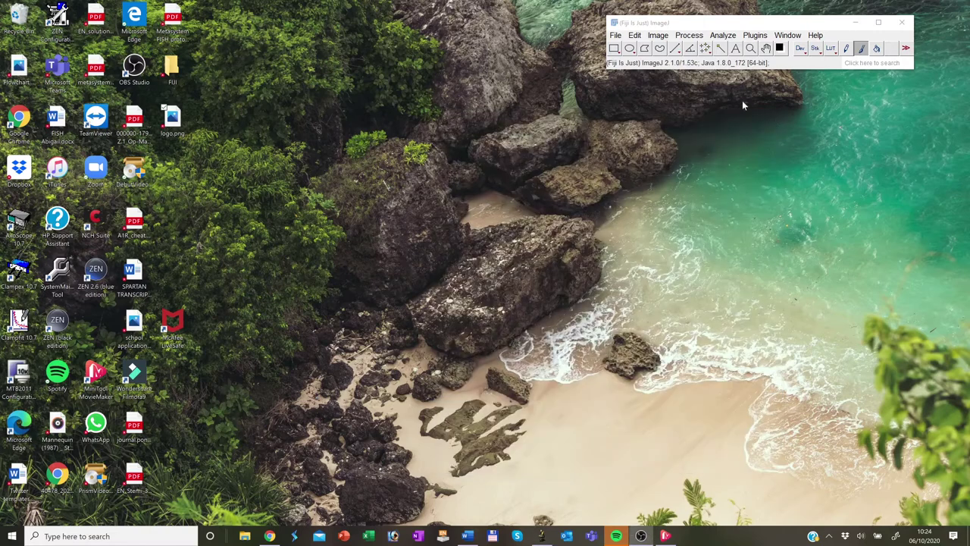
left_click(615, 35)
mouse_move(637, 87)
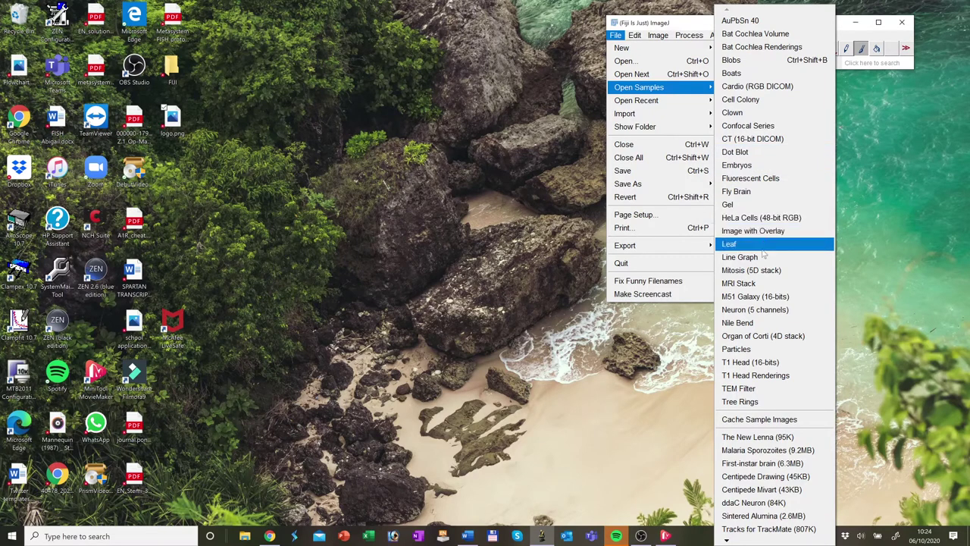
left_click(765, 179)
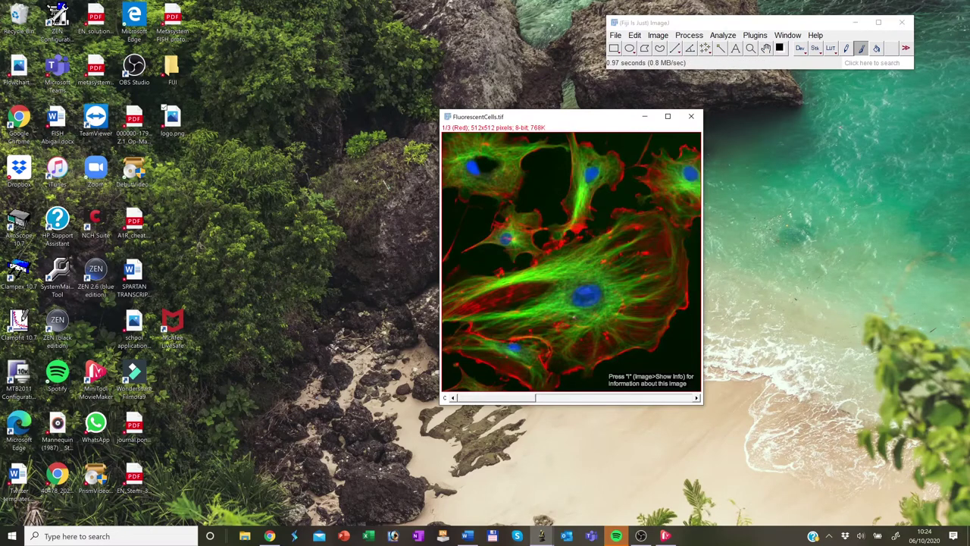
Step: Flip through the FluorescentCells channels, ending on the green channel
key("greater")
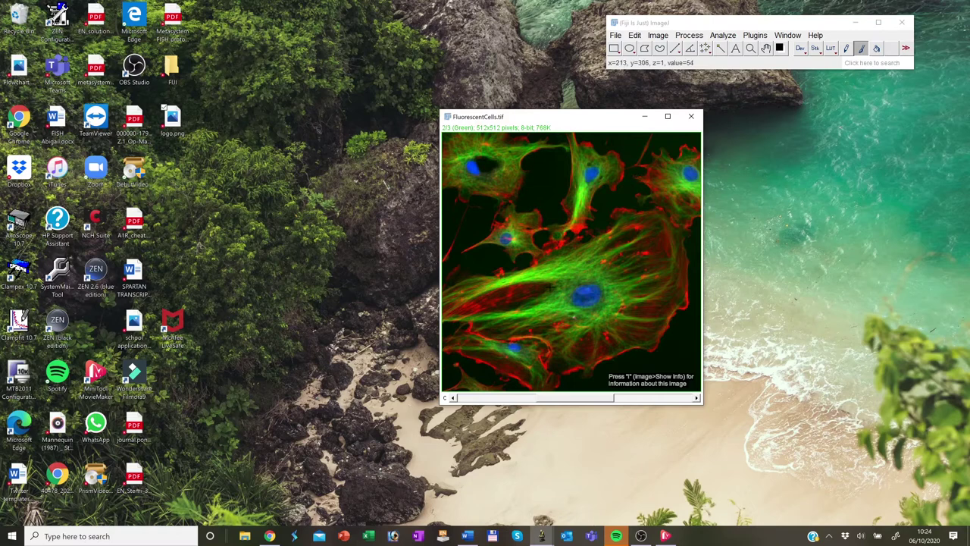
left_click_drag(561, 400, 526, 401)
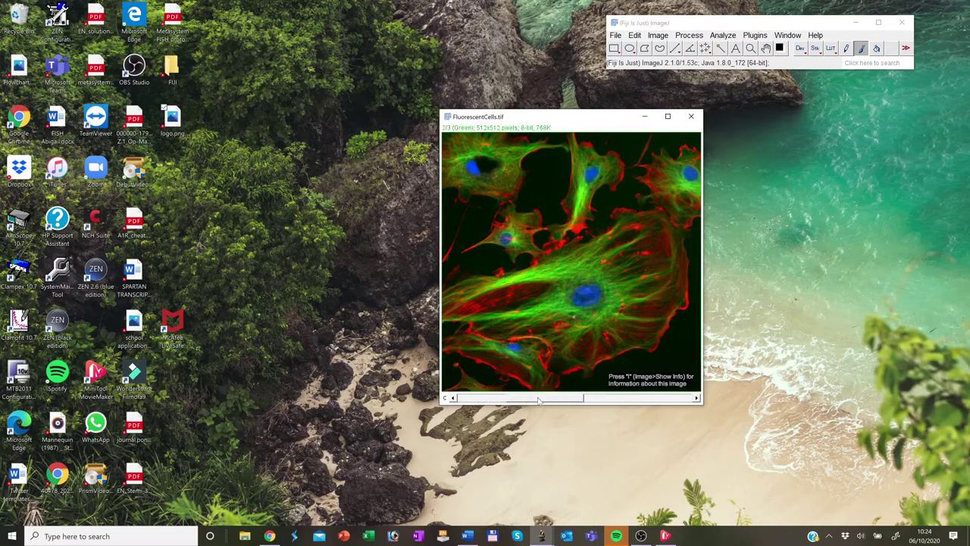
mouse_move(539, 401)
left_mouse_down()
mouse_move(644, 400)
mouse_move(541, 403)
left_mouse_up()
Step: Open the Channels Tool beside the image and switch its mode from Composite to Color
left_click(658, 36)
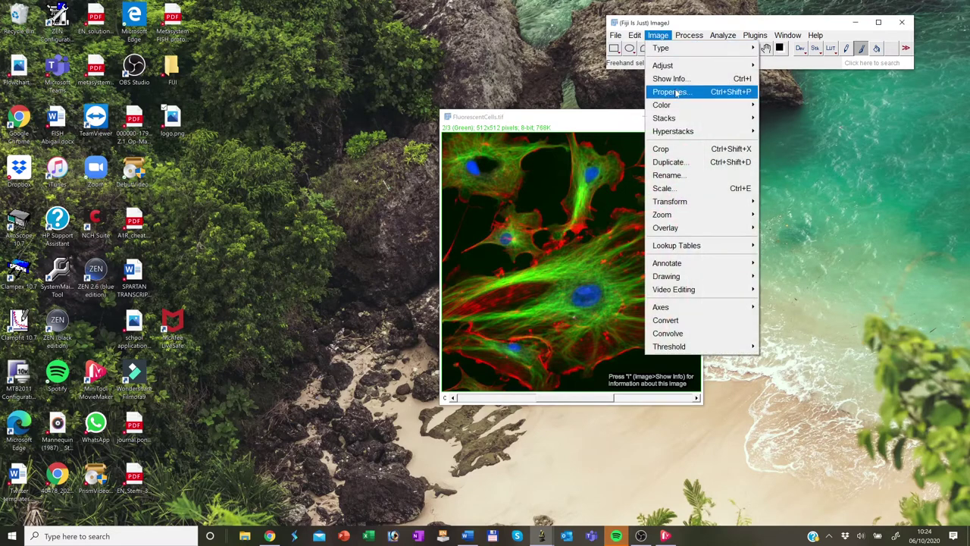
mouse_move(682, 105)
left_click(806, 144)
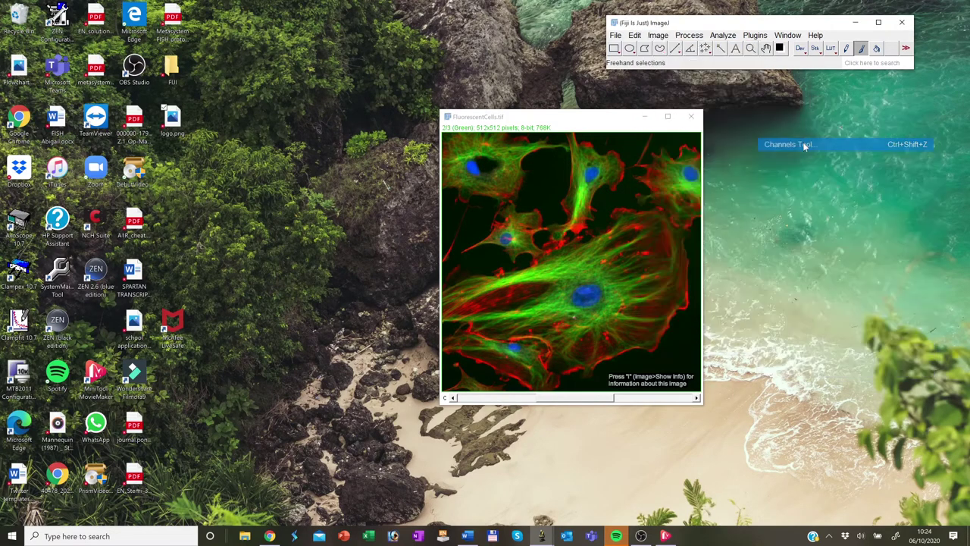
left_click_drag(497, 118, 406, 119)
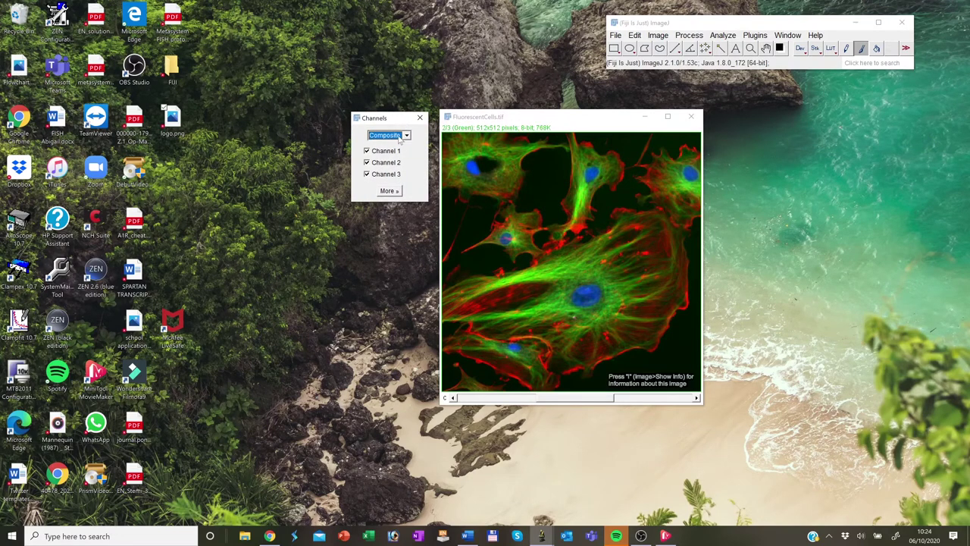
left_click(406, 135)
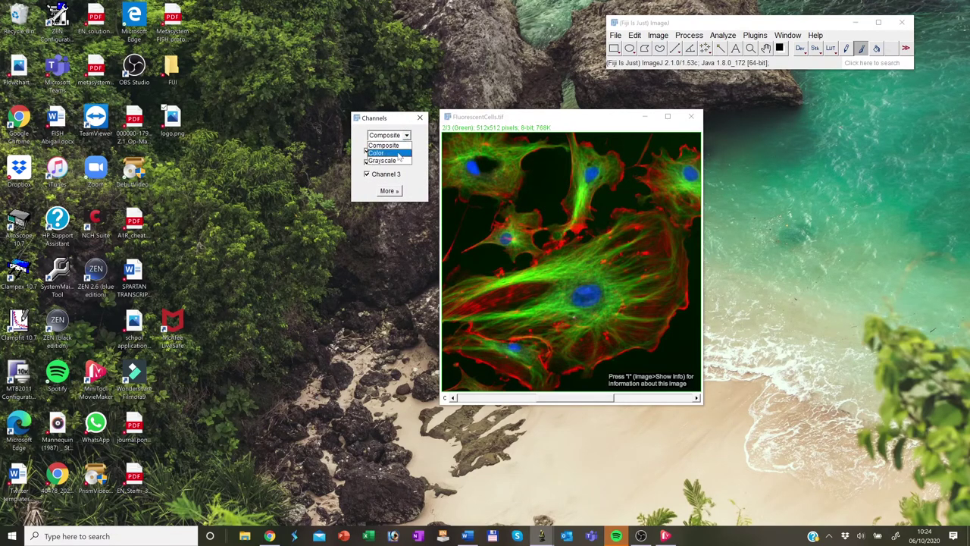
left_click(399, 152)
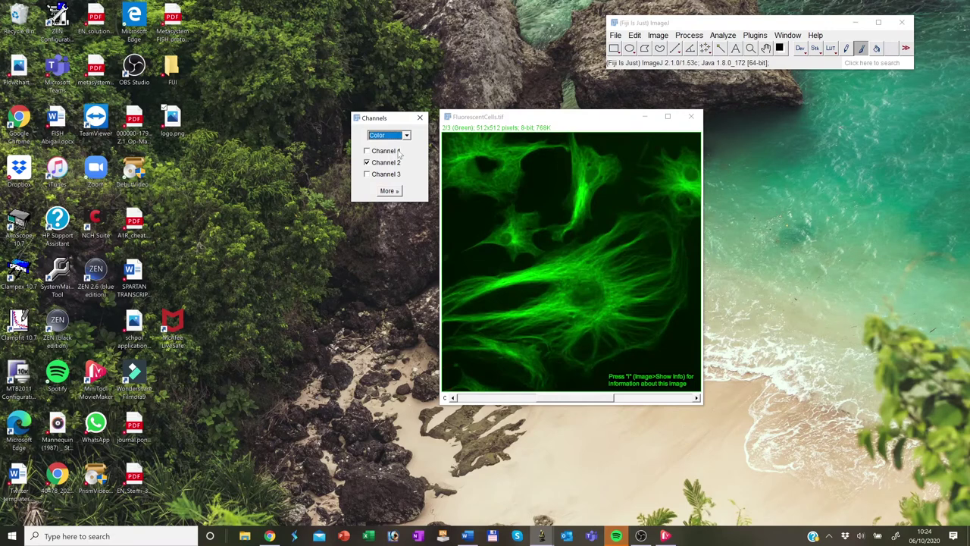
Step: Step through the channels to display red channel 1 of 3
left_click(588, 404)
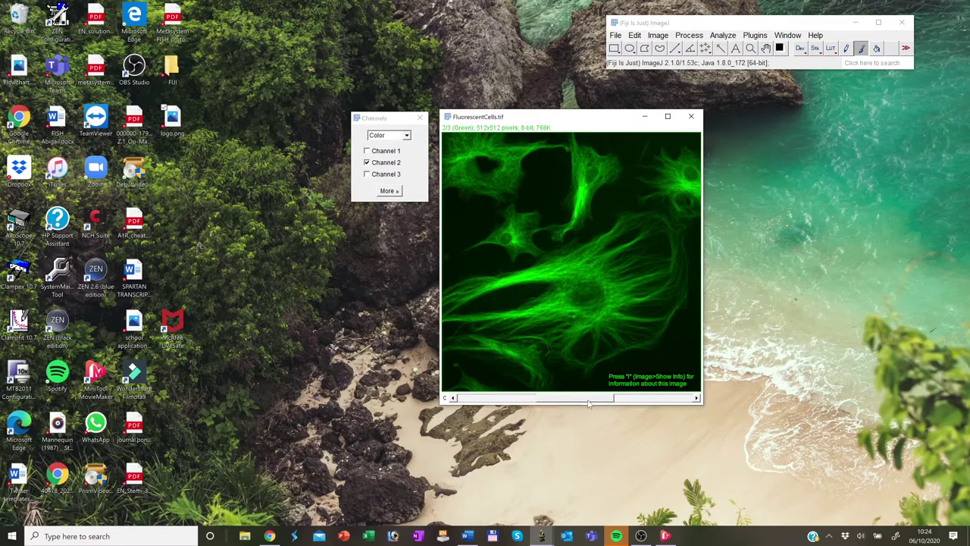
left_click_drag(589, 404, 493, 403)
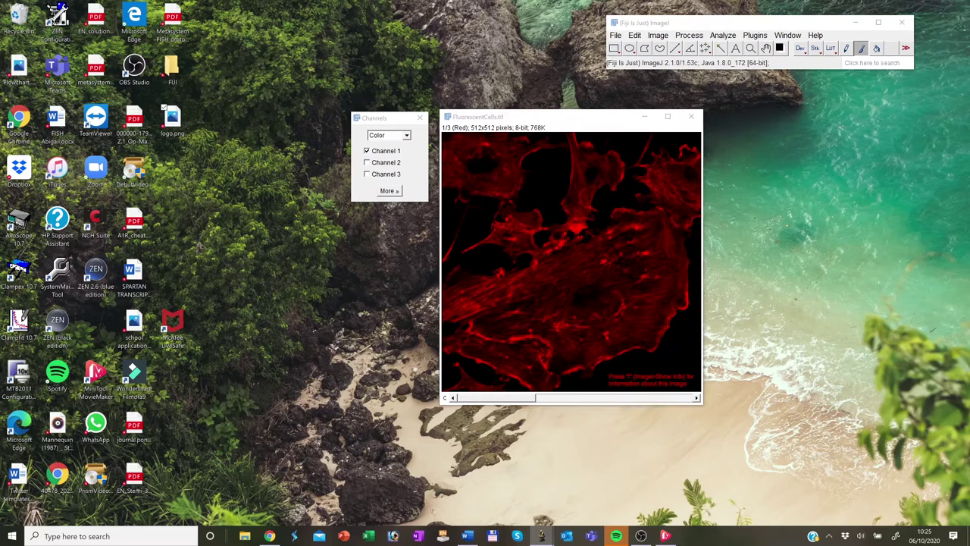
left_click(467, 535)
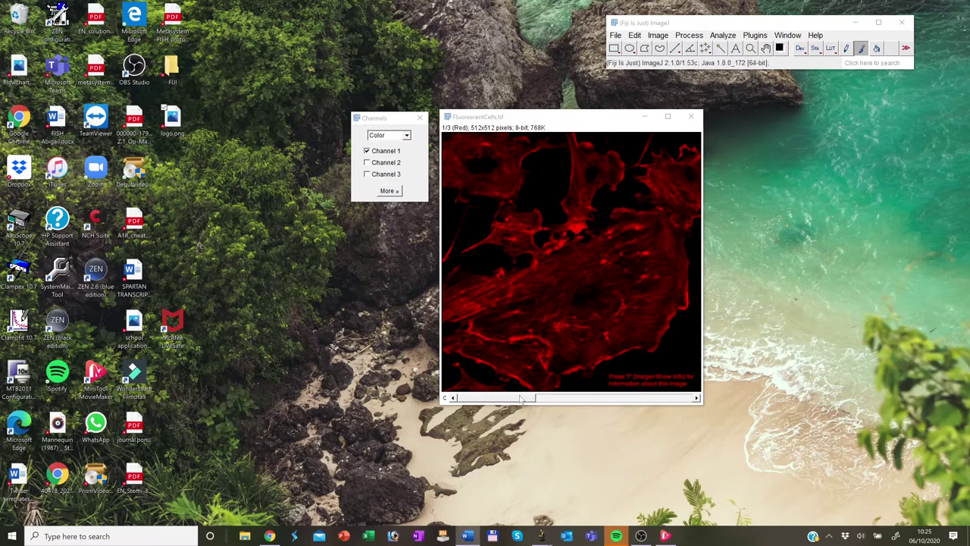
left_click_drag(522, 400, 548, 407)
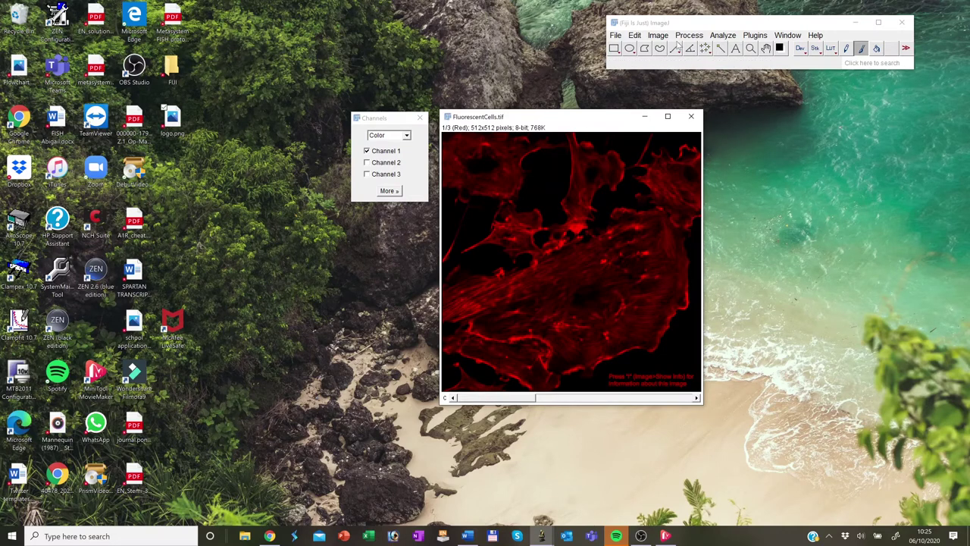
left_click(658, 36)
Step: Open Brightness/Contrast (Ctrl+Shift+C) and place its panel next to the FluorescentCells window
mouse_move(705, 69)
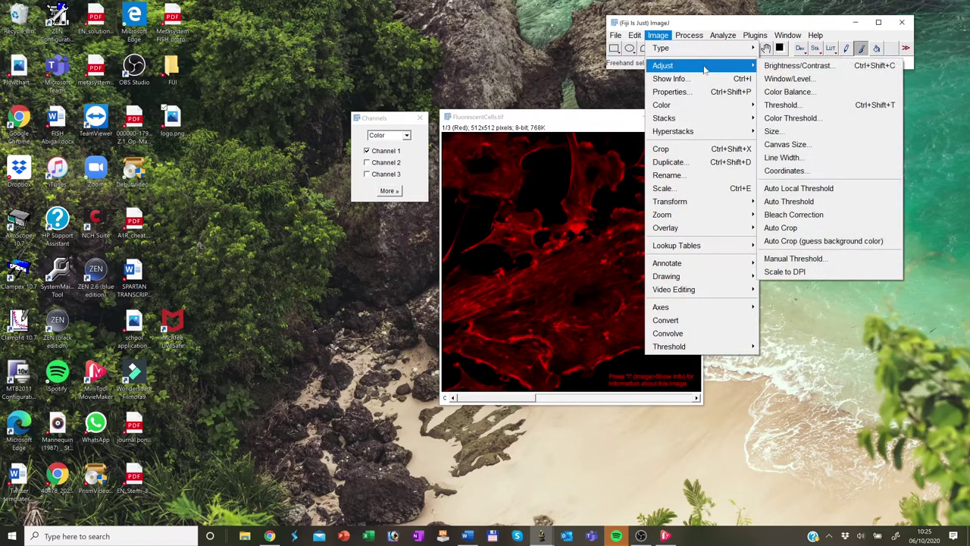
left_click(796, 66)
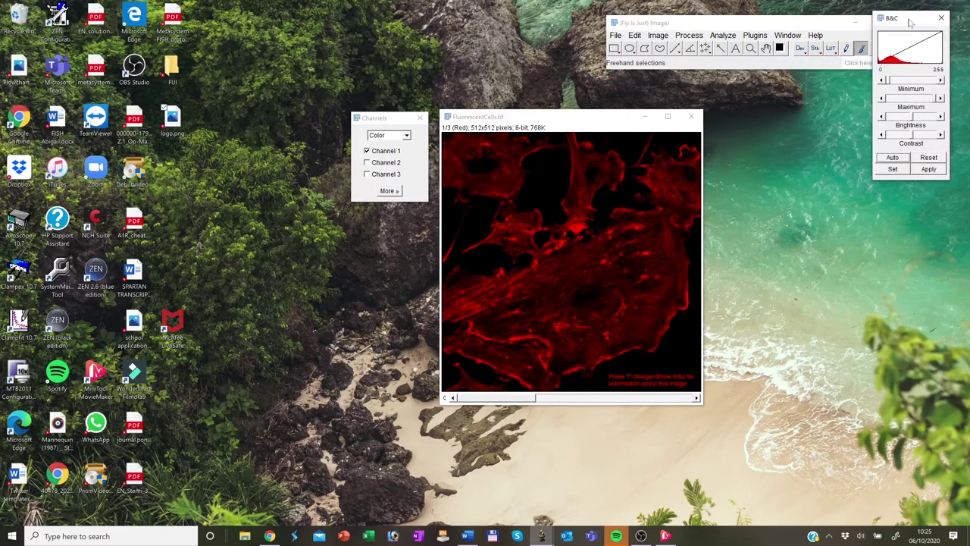
left_click_drag(910, 23, 775, 123)
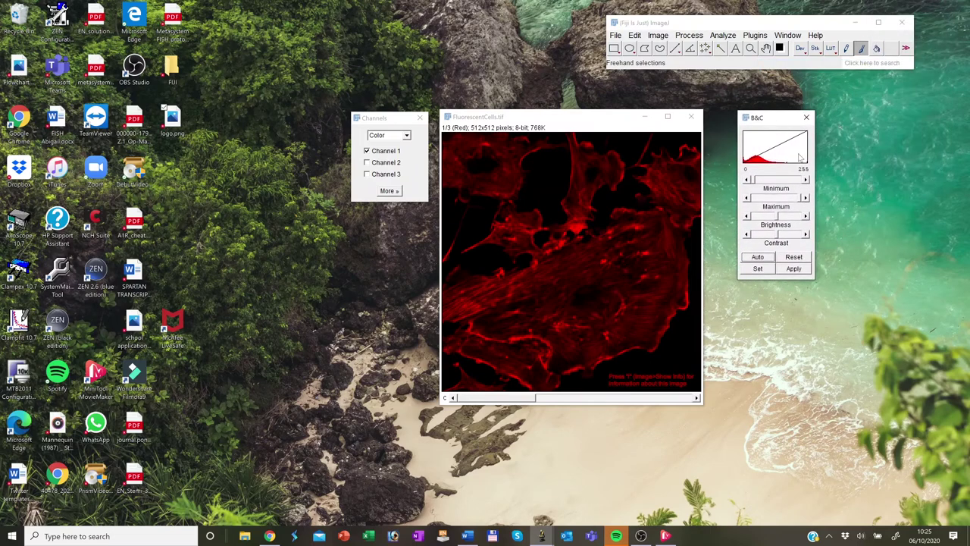
left_click_drag(604, 117, 613, 115)
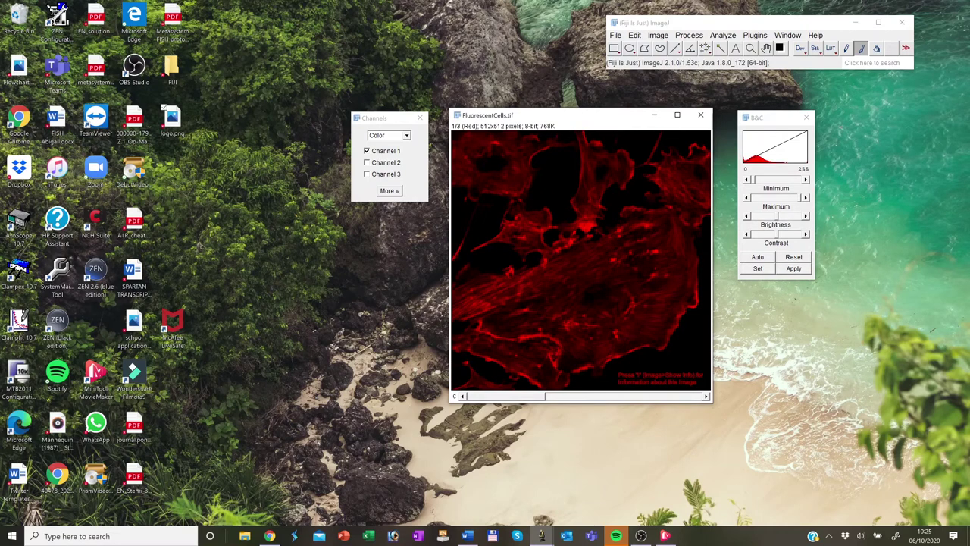
left_click_drag(758, 118, 750, 116)
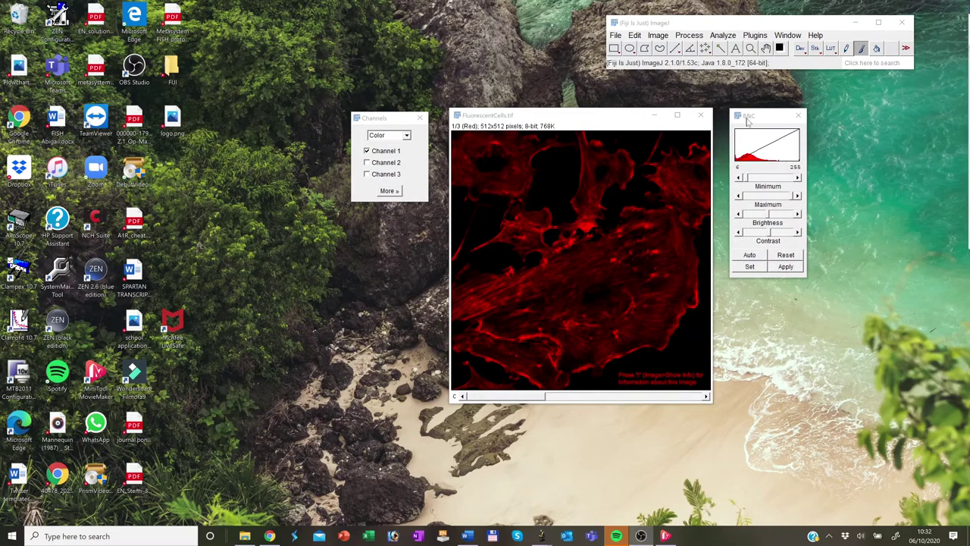
left_click(800, 116)
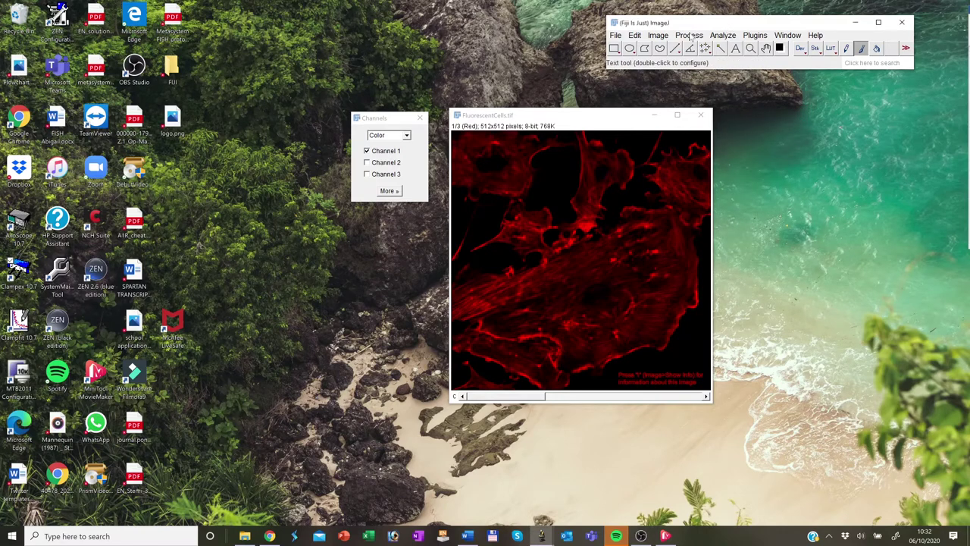
key("ctrl+shift+c")
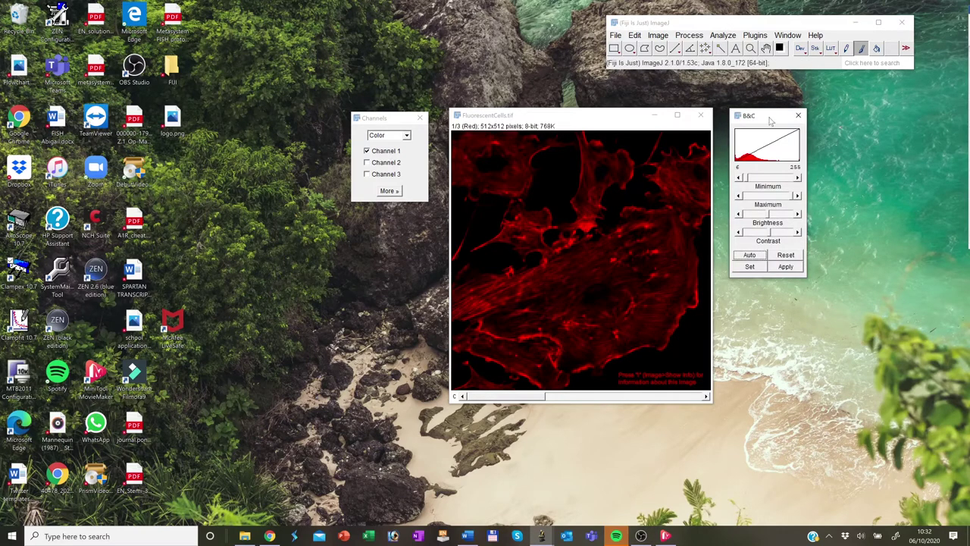
left_click_drag(767, 117, 776, 119)
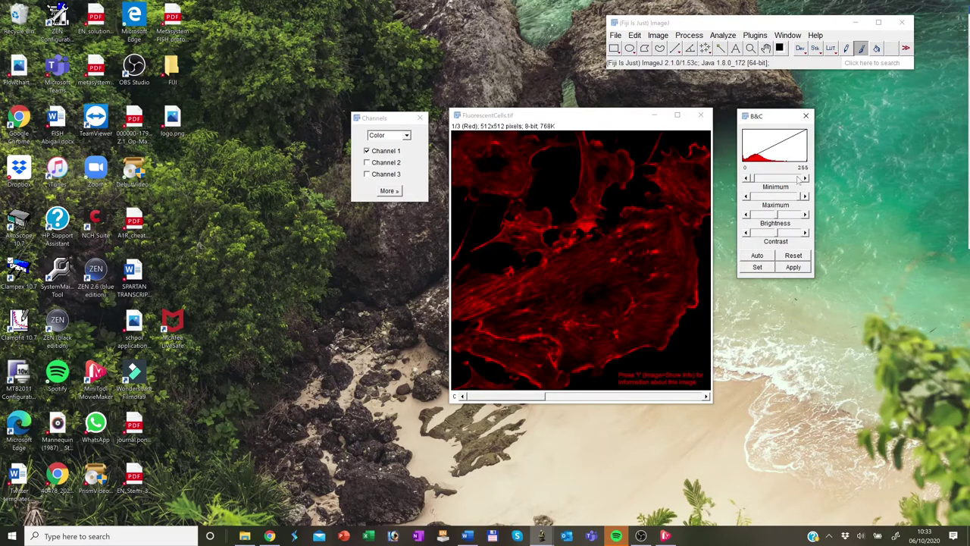
Step: Try Auto, reset the red channel to the 0–255 range, confirm it in Set, and apply it
left_click(758, 255)
left_click(792, 258)
left_click(757, 268)
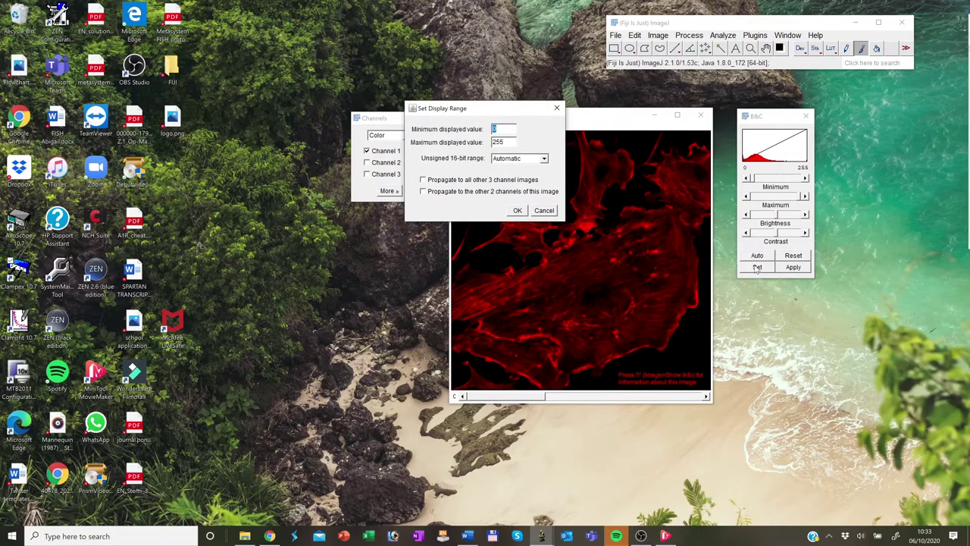
left_click(557, 109)
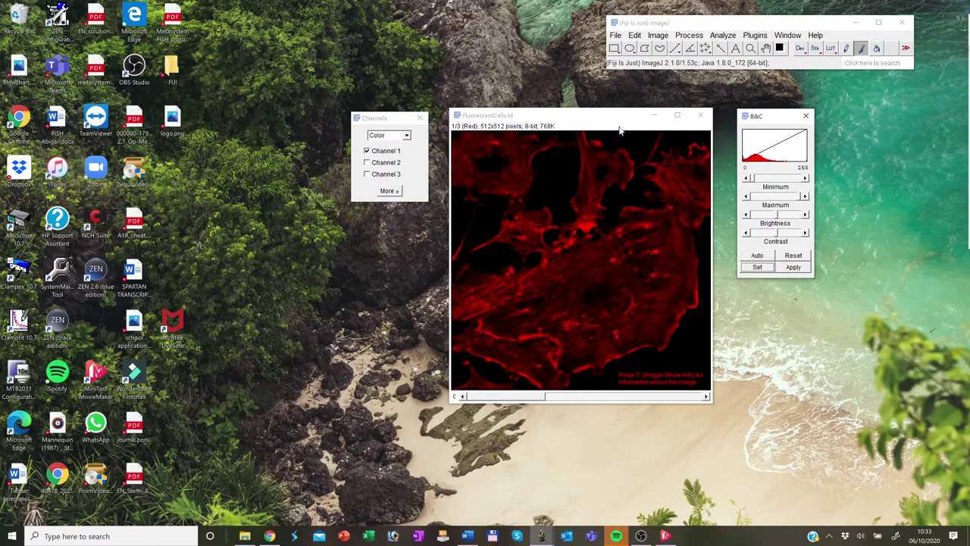
left_click(793, 268)
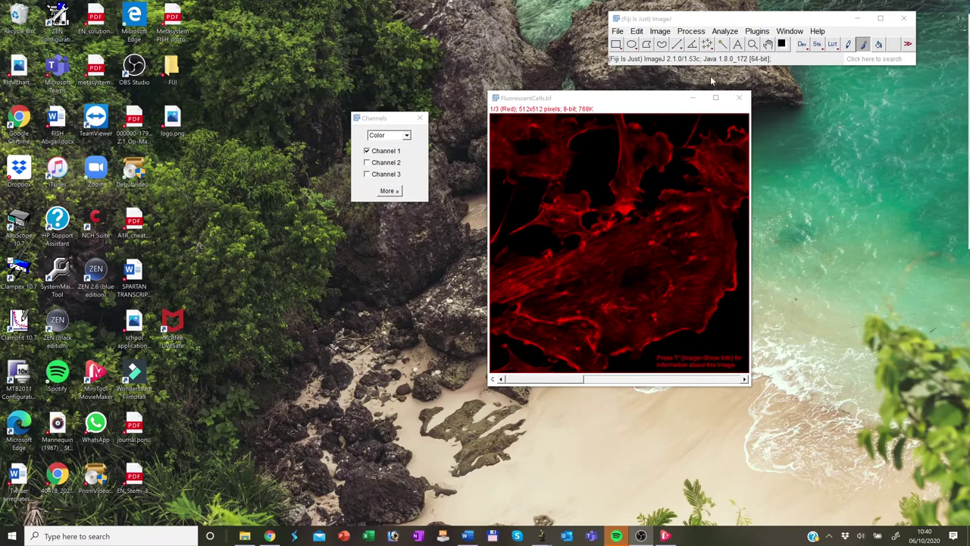
Step: Close the Fluorescent Cells image and Channels tool, then open the Leaf sample image
left_click(740, 98)
left_click(420, 118)
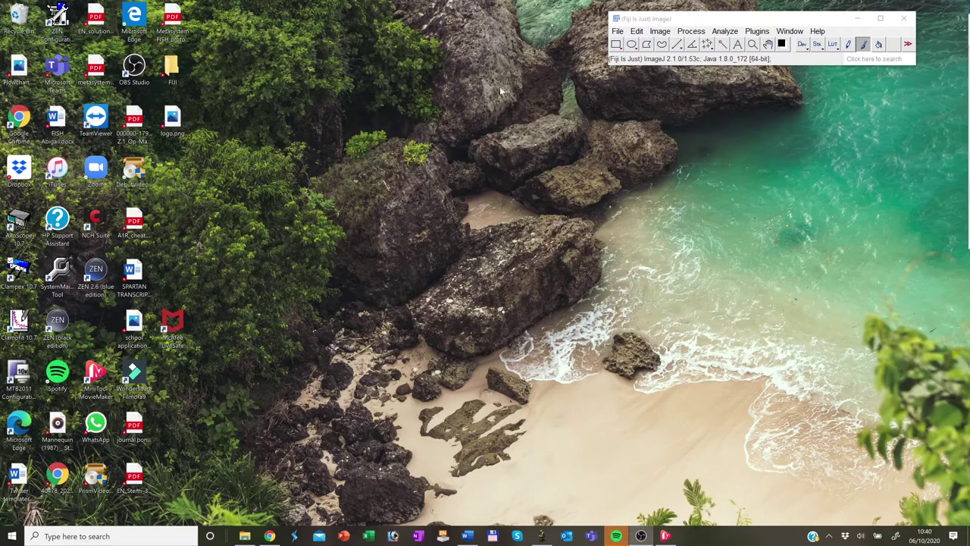
left_click(618, 32)
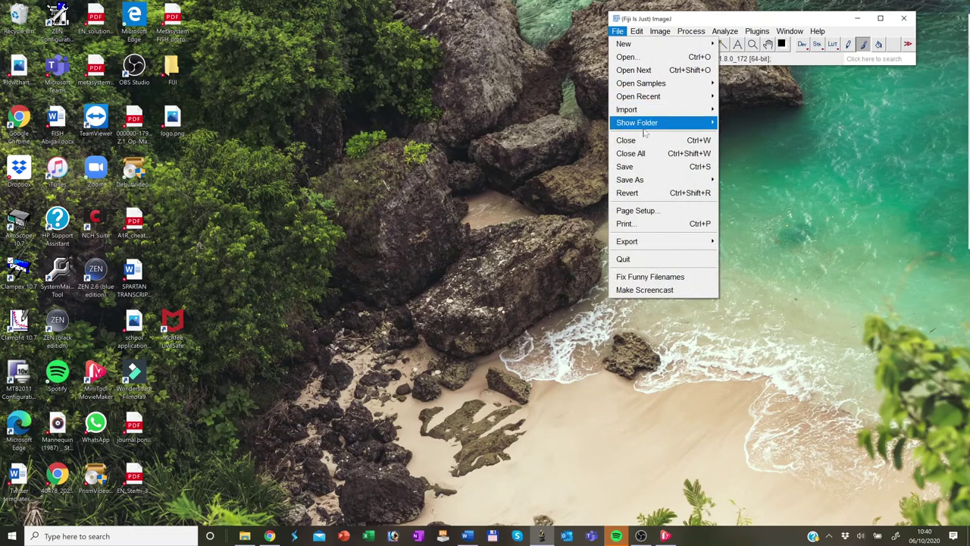
mouse_move(652, 98)
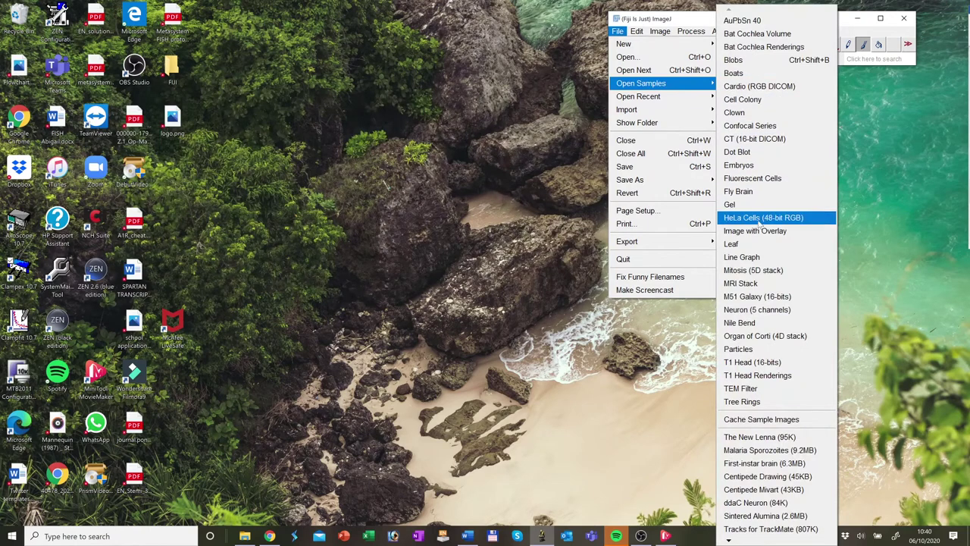
left_click(760, 245)
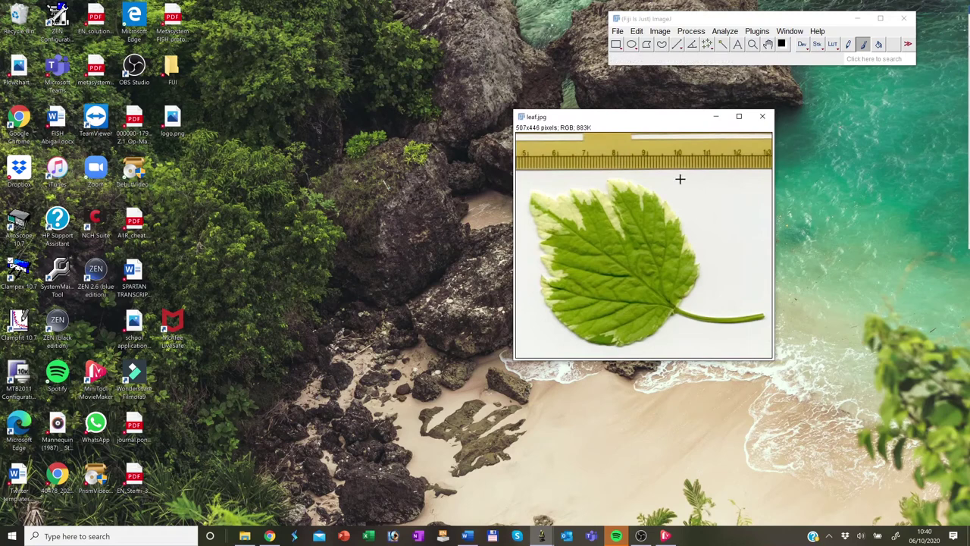
left_click(790, 152)
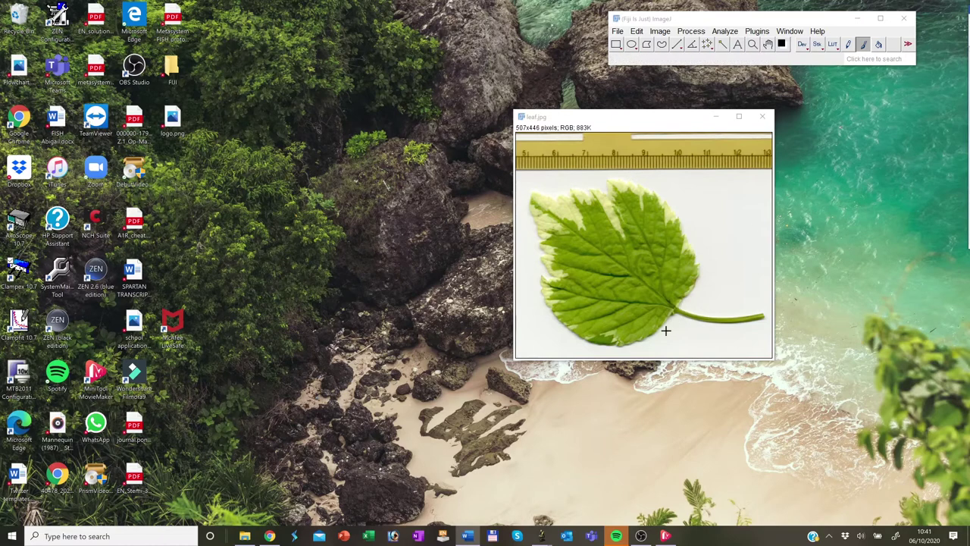
Step: Draw a short straight line along the leaf image's ruler and open the Analyze menu
left_click(677, 44)
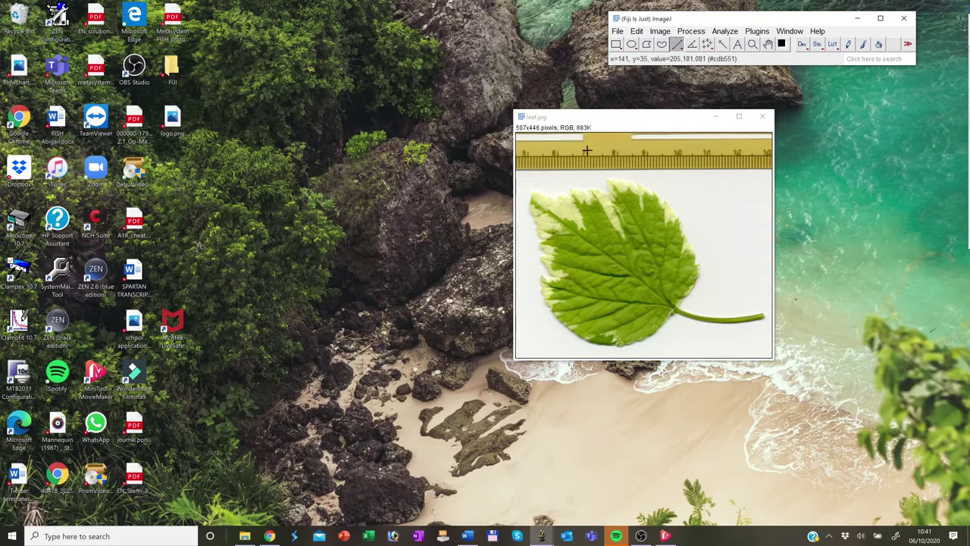
left_click_drag(588, 149, 610, 154)
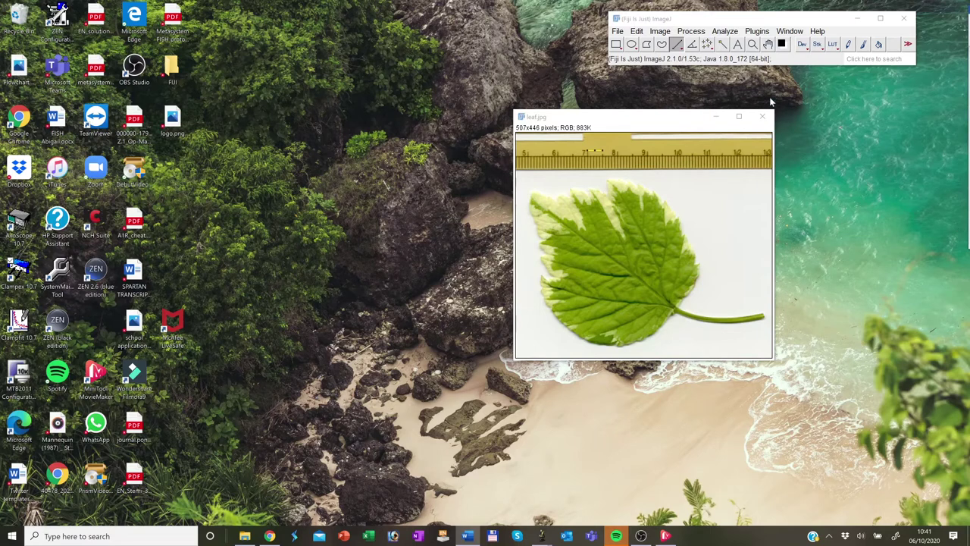
left_click(726, 31)
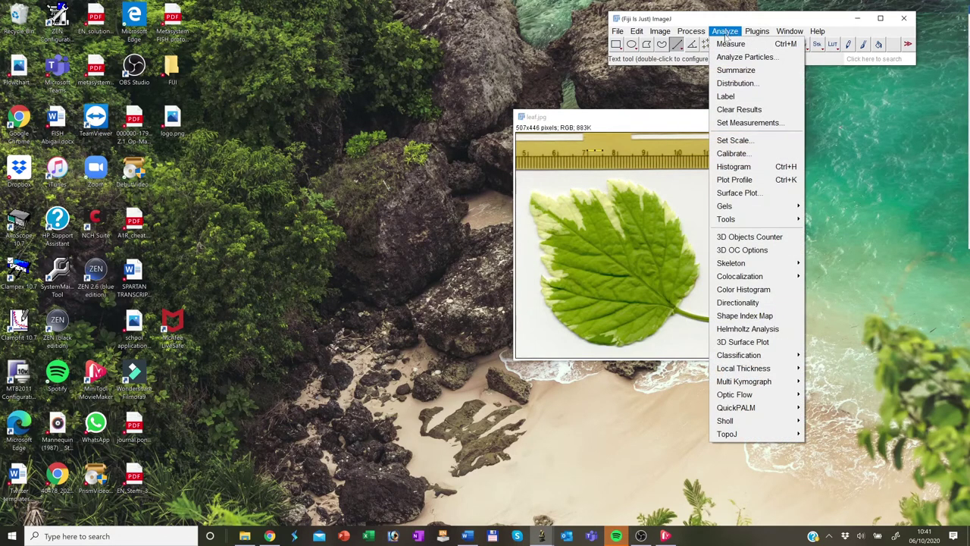
Step: Set the leaf image scale globally to a known distance of 5 with unit mm
left_click(733, 140)
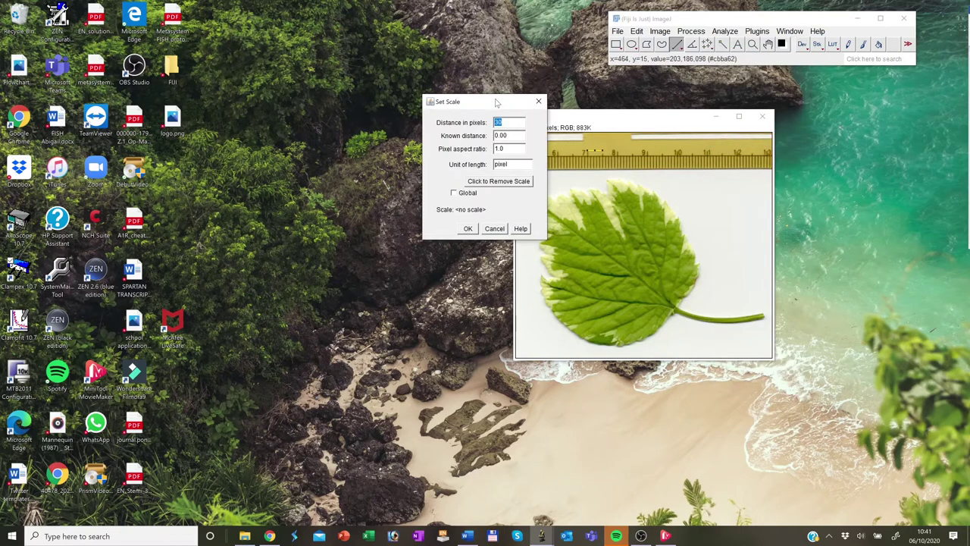
left_click_drag(496, 103, 446, 122)
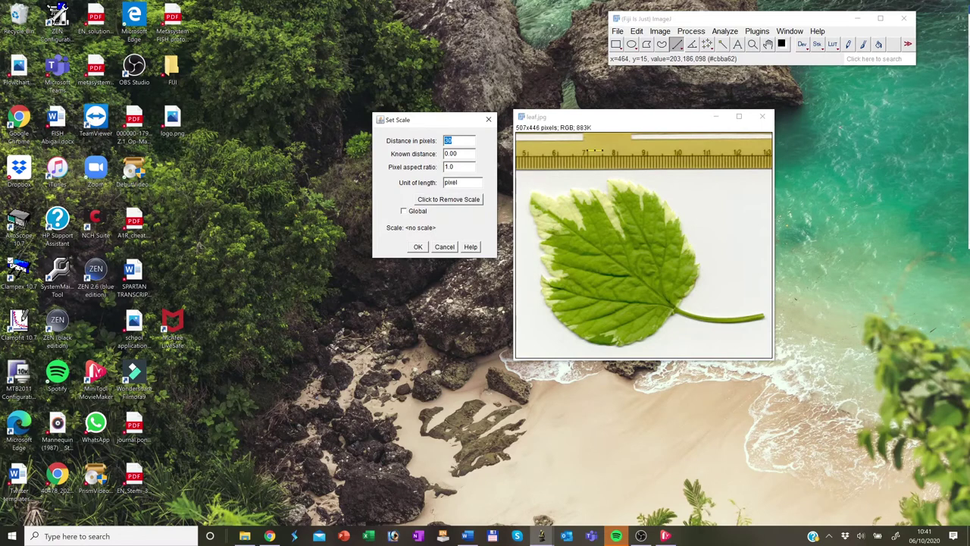
key("alt+Tab")
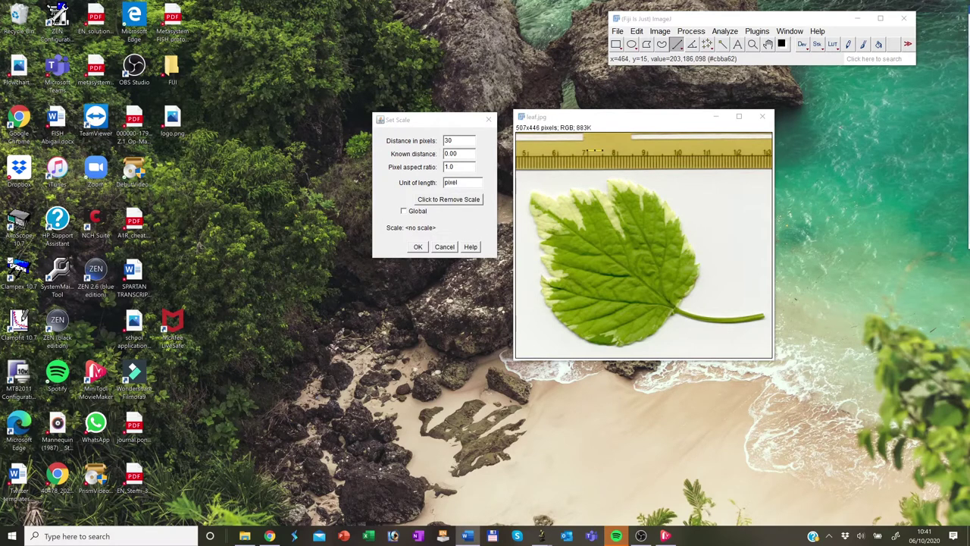
double_click(452, 153)
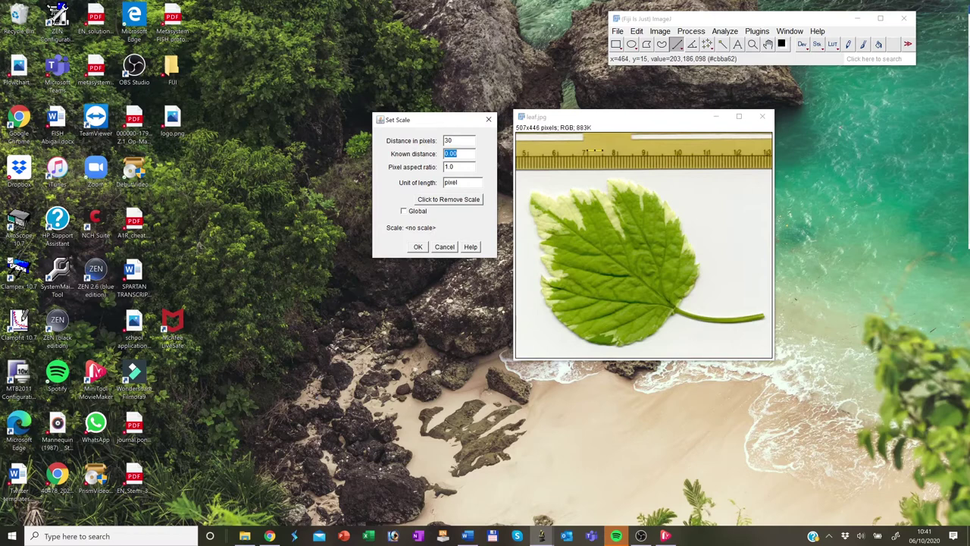
type("5")
left_click(459, 182)
key("BackSpace")
type("mm")
left_click(404, 212)
left_click(417, 247)
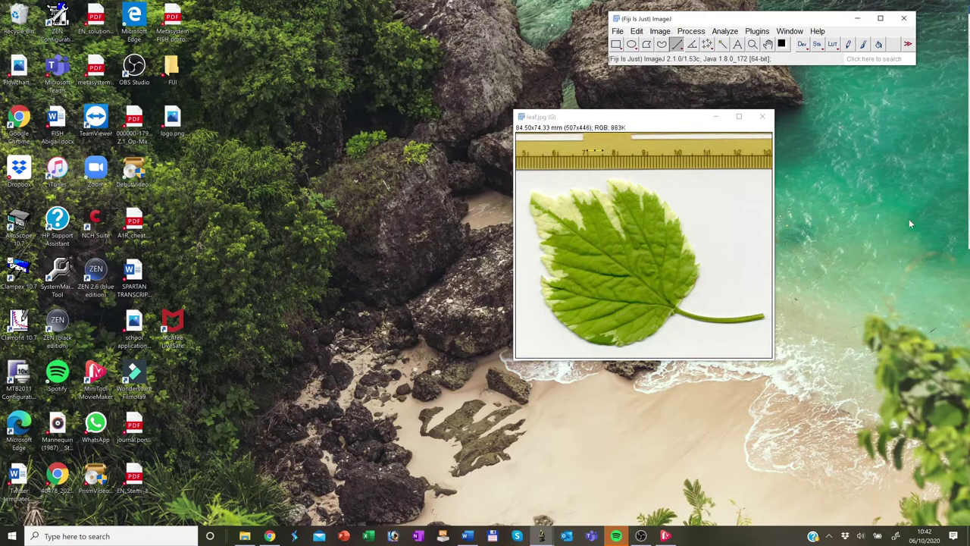
Step: Move the calibrated leaf.jpg window up and to the left
key("alt+Tab")
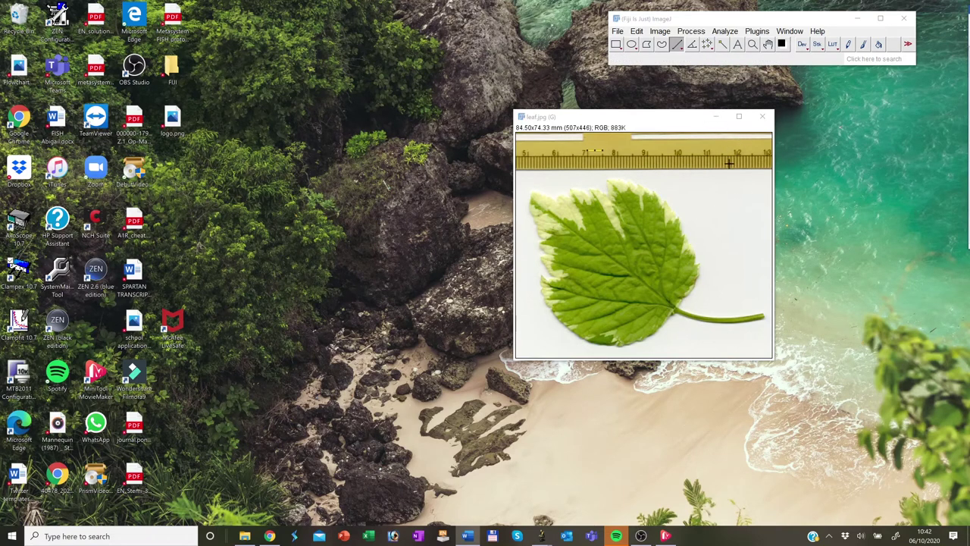
left_click_drag(667, 117, 553, 101)
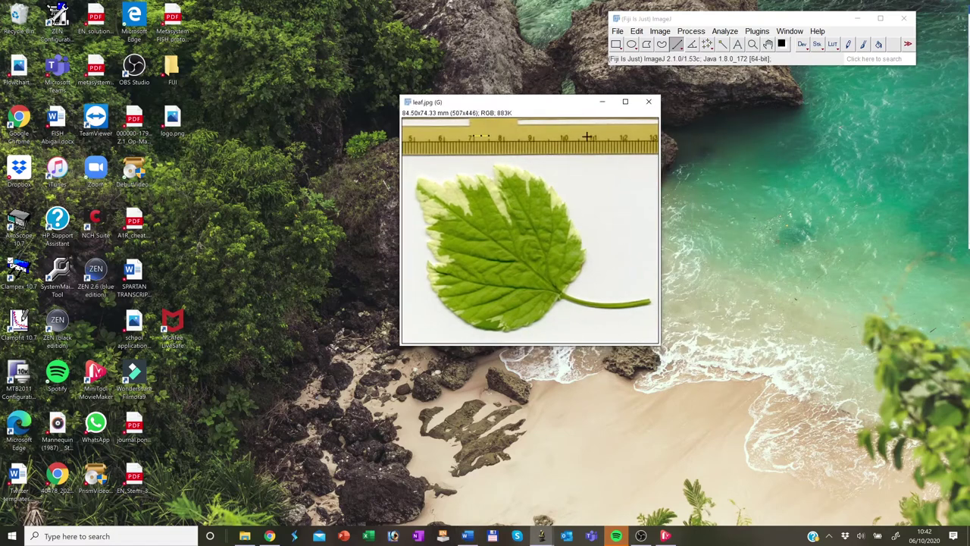
Step: Add a black Scale Bar at the Lower Right of the leaf image
left_click(730, 35)
mouse_move(773, 221)
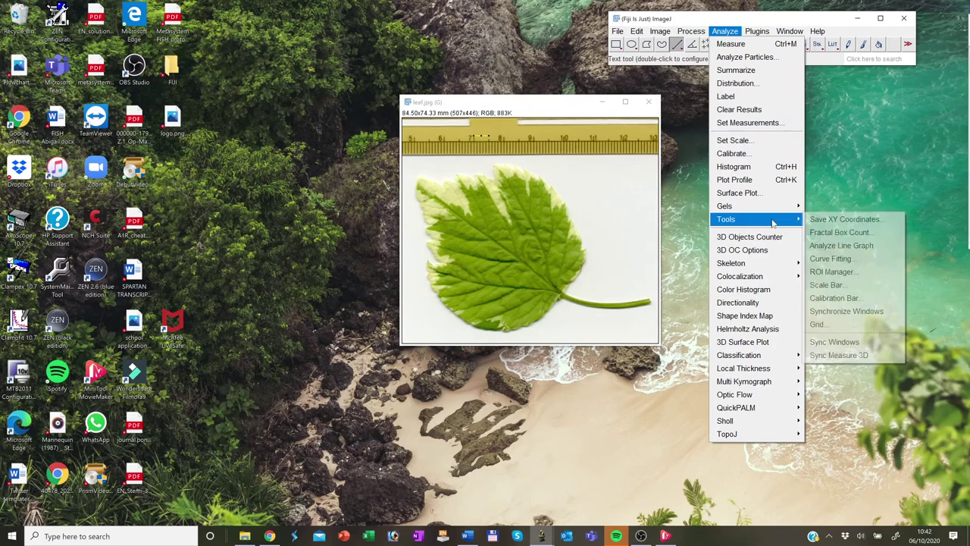
left_click(851, 288)
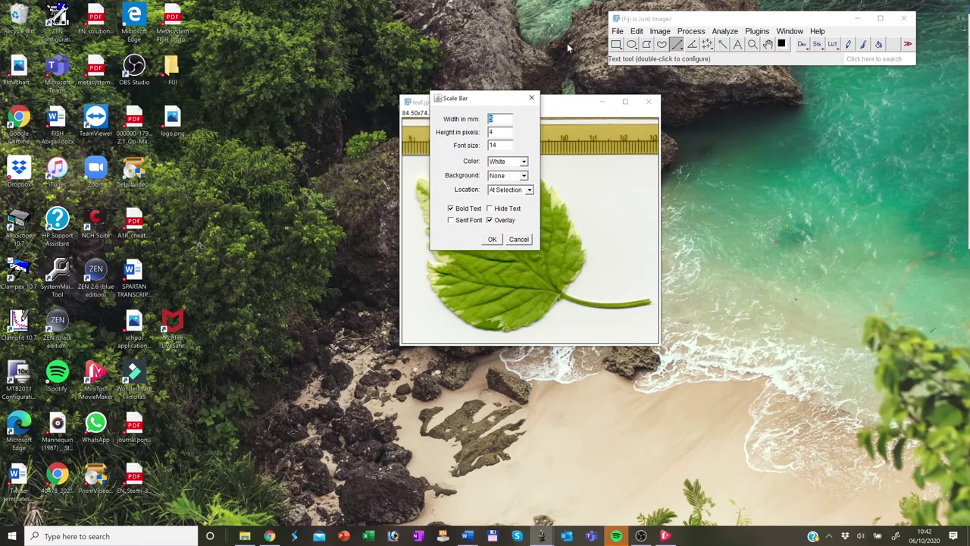
left_click_drag(496, 102, 740, 111)
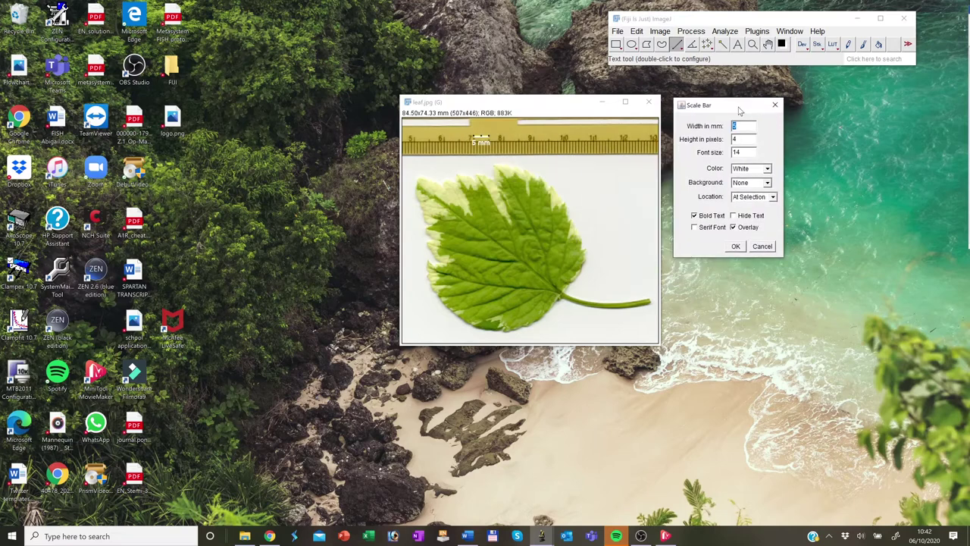
left_click(773, 197)
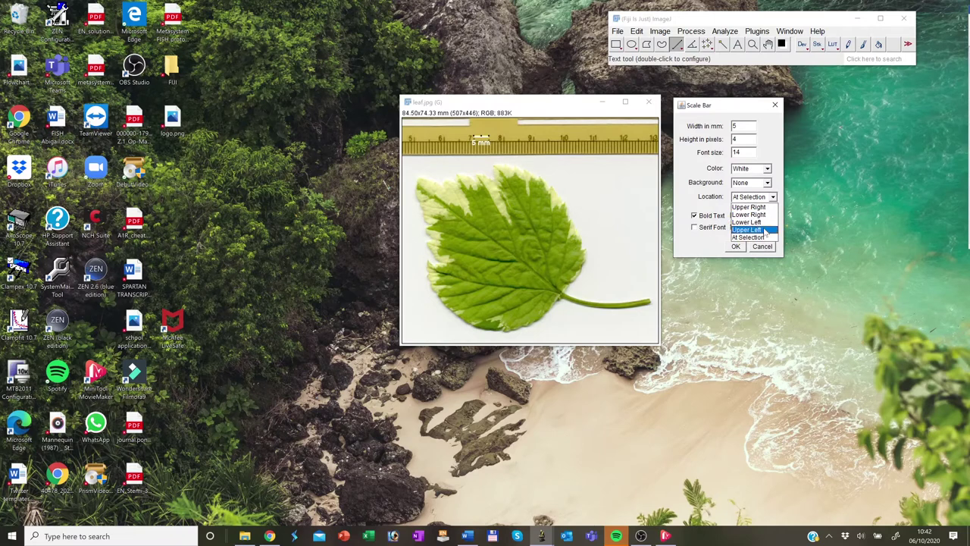
left_click(768, 217)
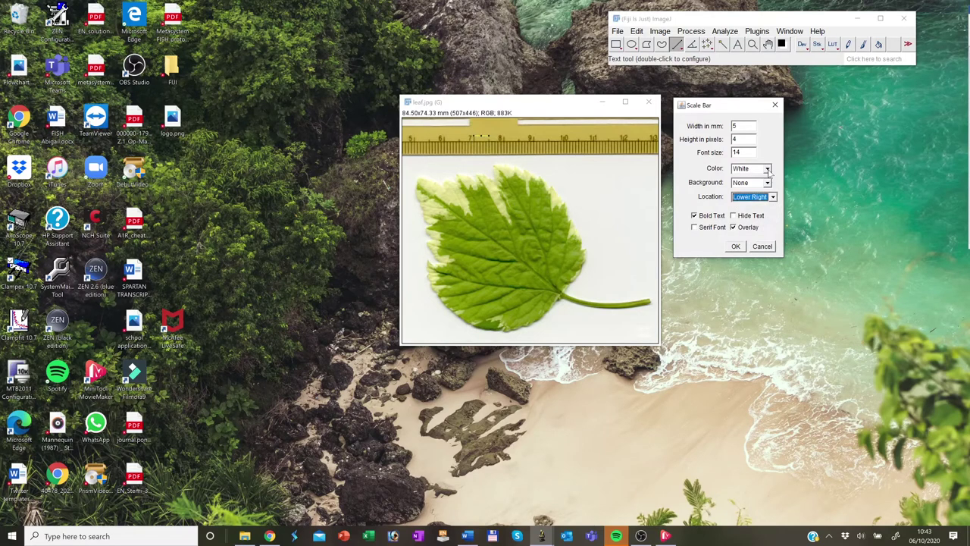
left_click(768, 168)
left_click(760, 189)
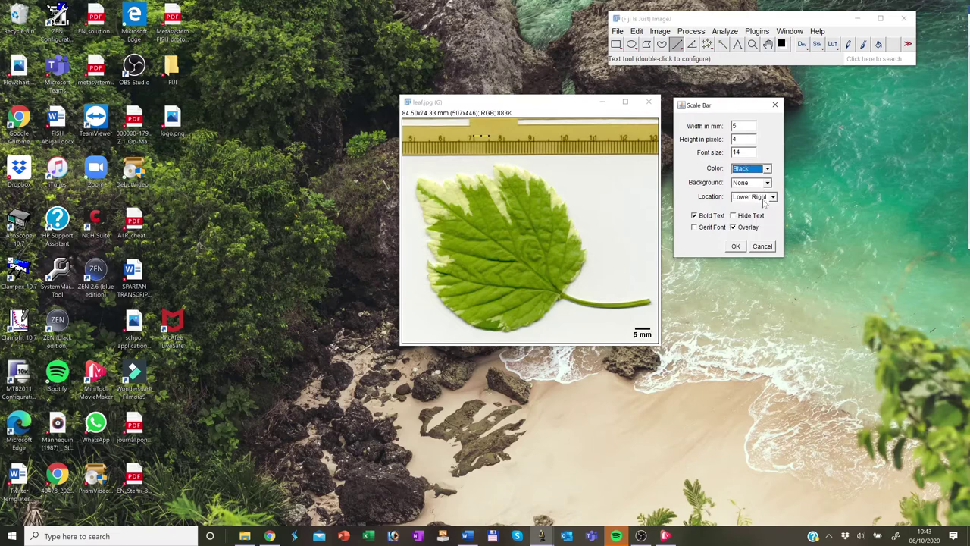
left_click(736, 246)
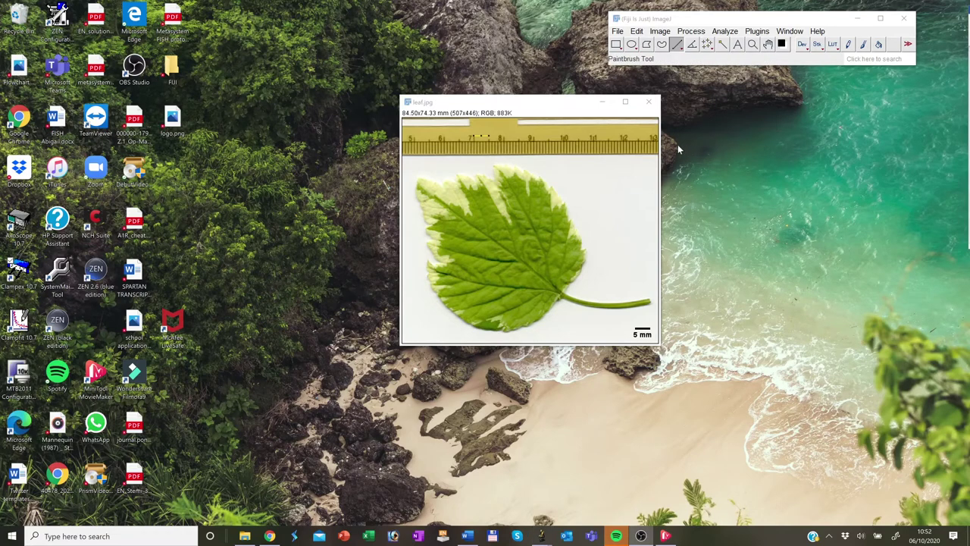
Step: Close leaf.jpg without saving and bring up File > Open Samples
left_click(648, 100)
left_click(482, 165)
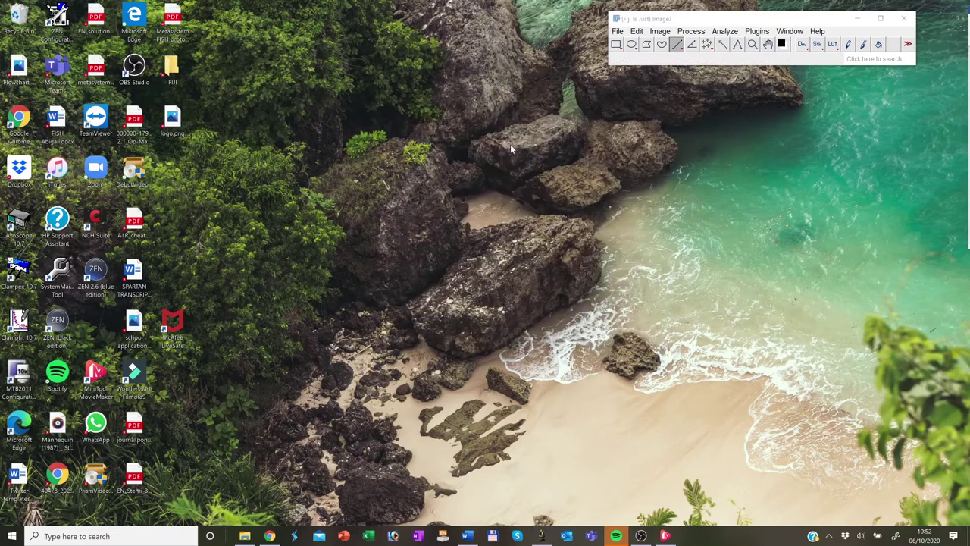
left_click(618, 31)
mouse_move(687, 83)
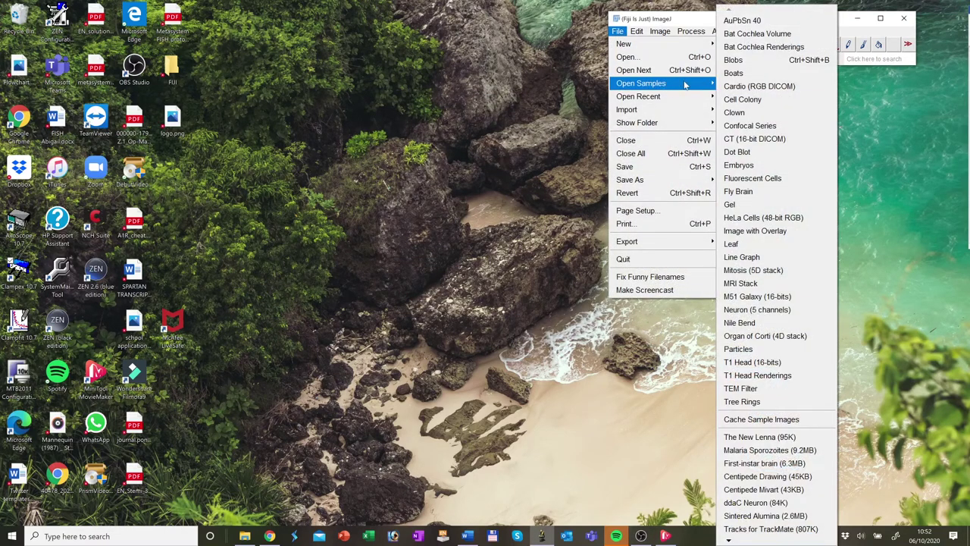
Step: Open the Fluorescent Cells sample and set the Channels Tool to Color mode, showing channel 1
left_click(773, 178)
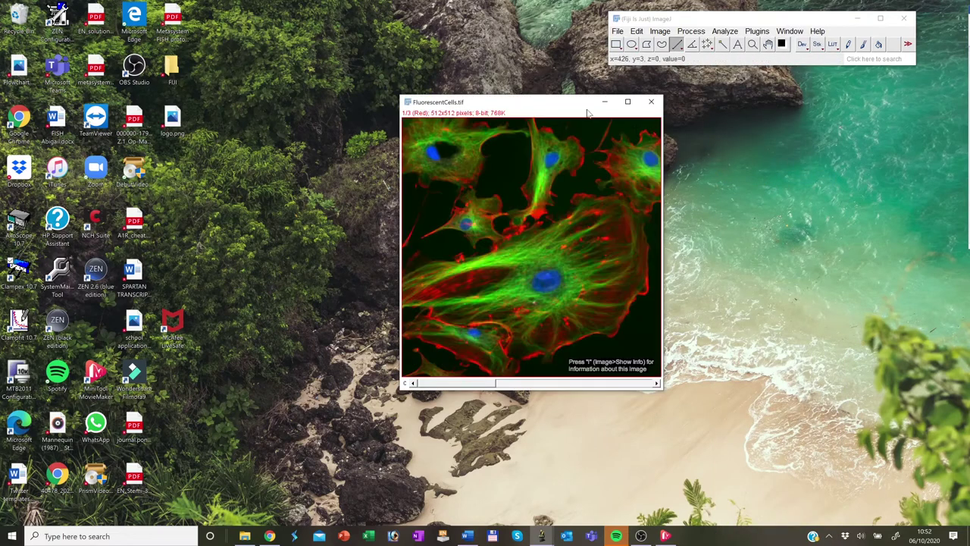
left_click(661, 32)
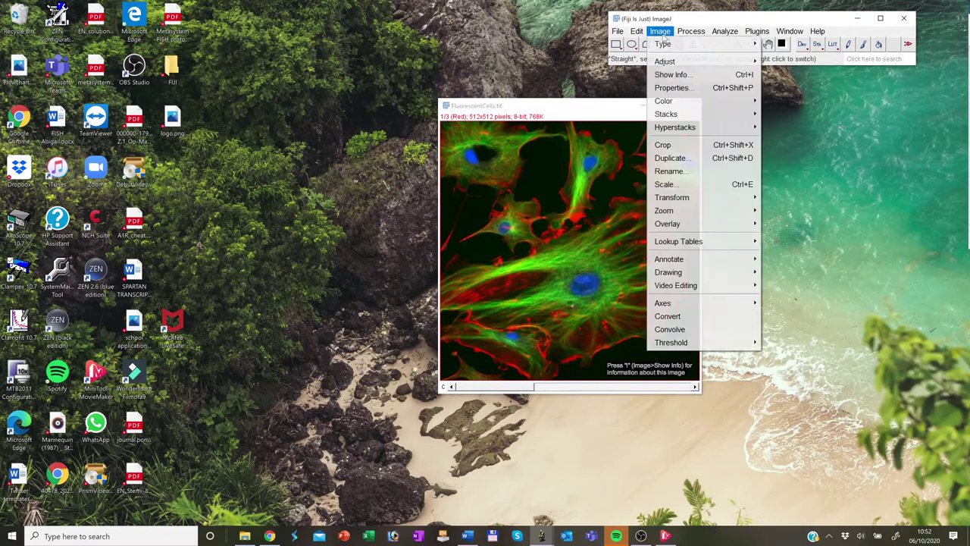
mouse_move(667, 100)
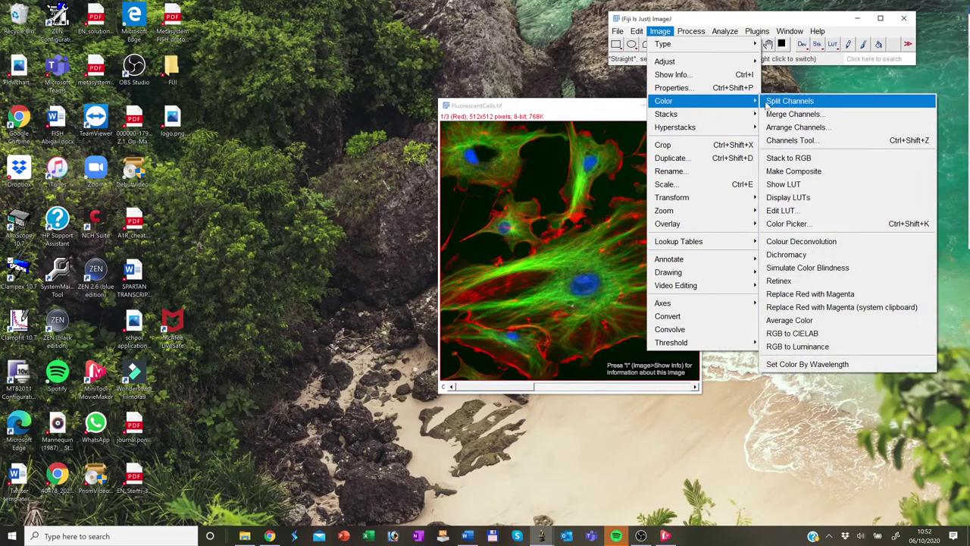
left_click(810, 141)
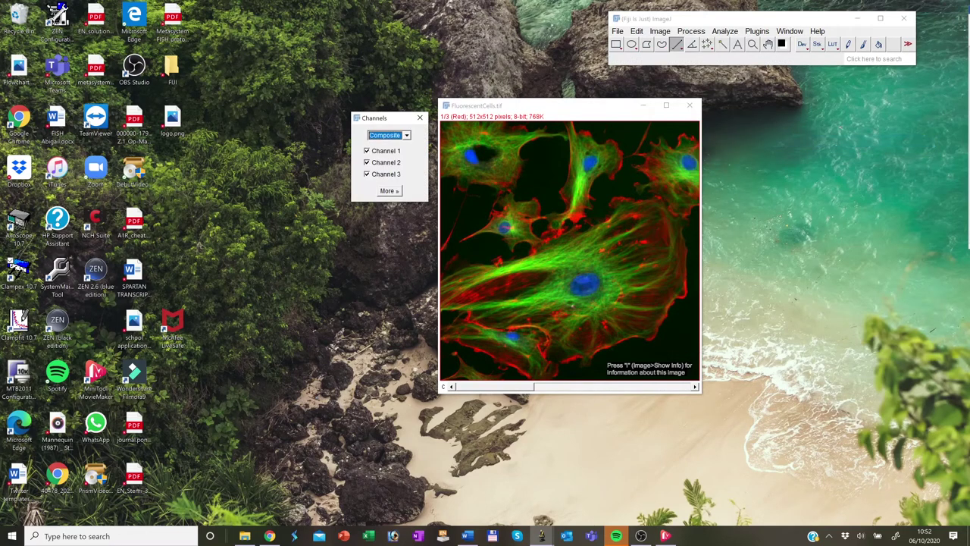
left_click(407, 135)
left_click(376, 152)
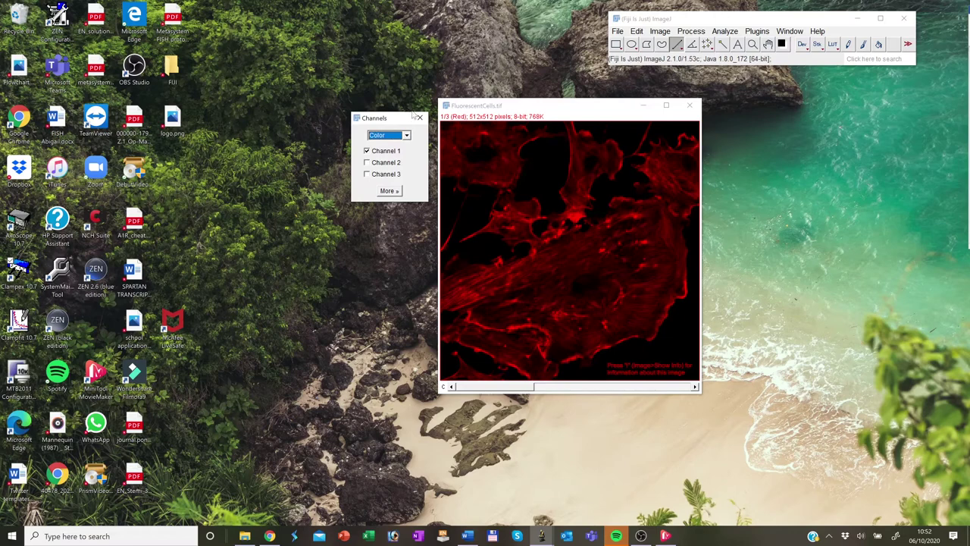
left_click_drag(530, 111, 595, 124)
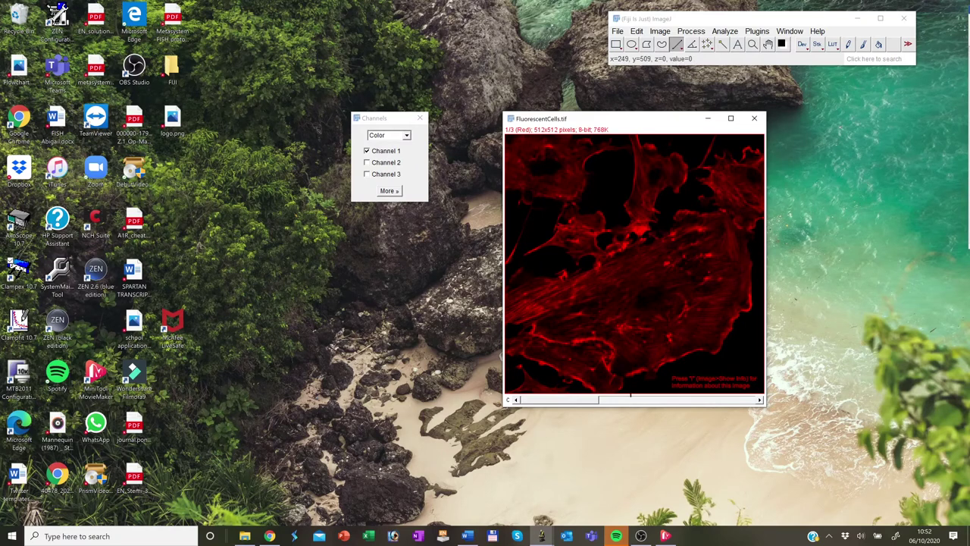
Step: Recolour the first channel with the Magenta lookup table
left_click(659, 32)
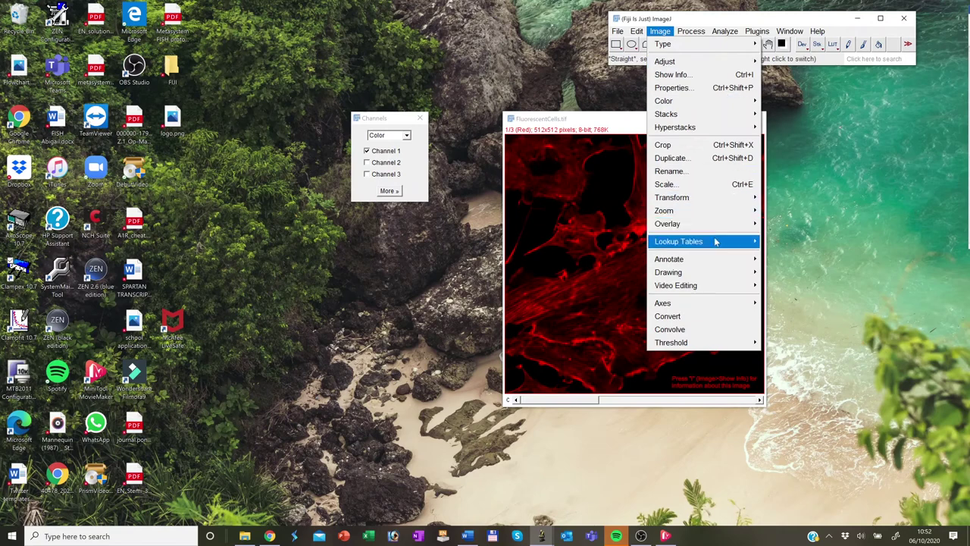
mouse_move(717, 243)
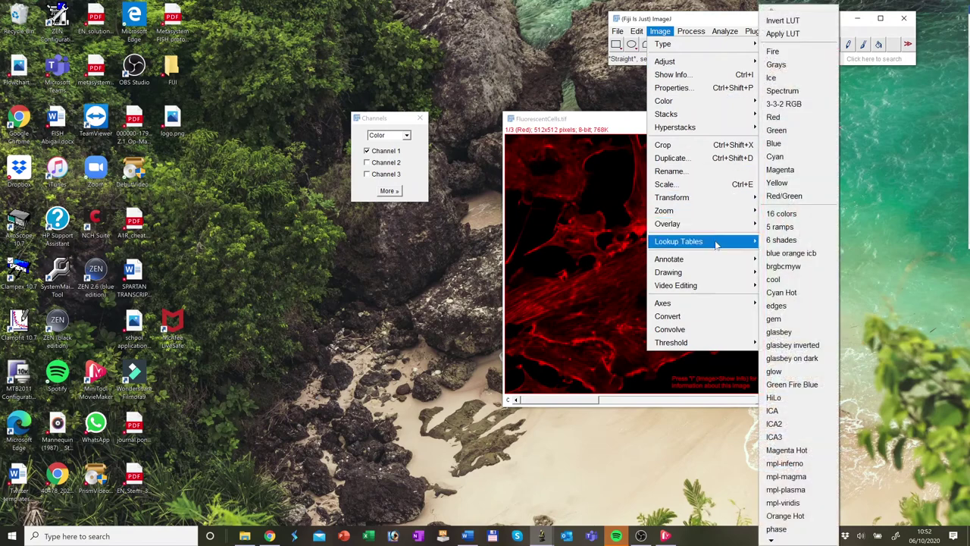
left_click(807, 169)
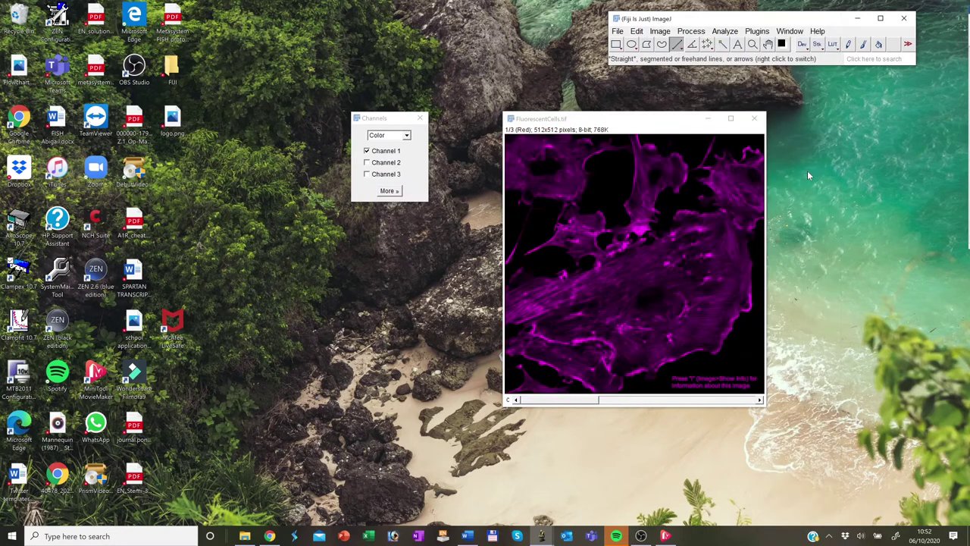
Step: Step to green channel 2 and apply the Fire lookup table, then move to channel 3
left_click(603, 404)
left_click(760, 400)
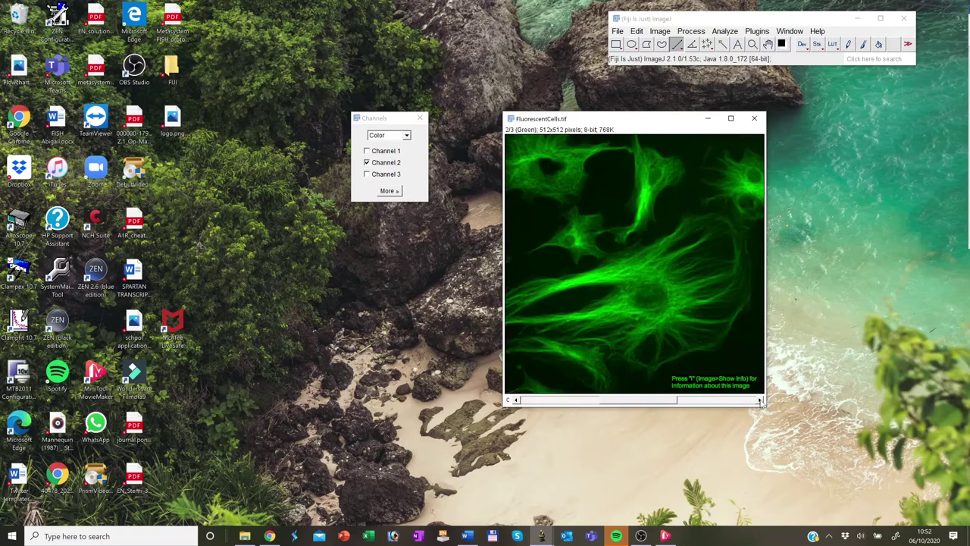
left_click(664, 33)
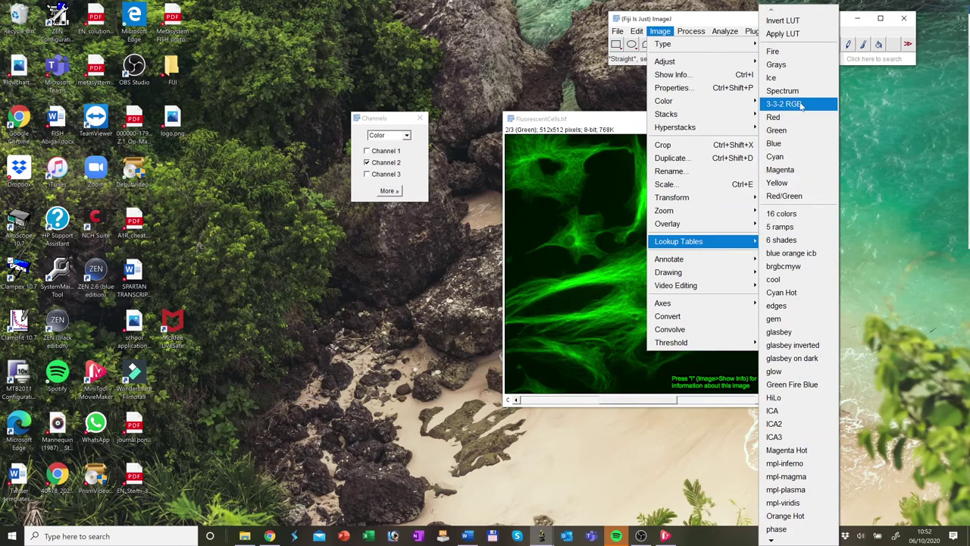
left_click(792, 51)
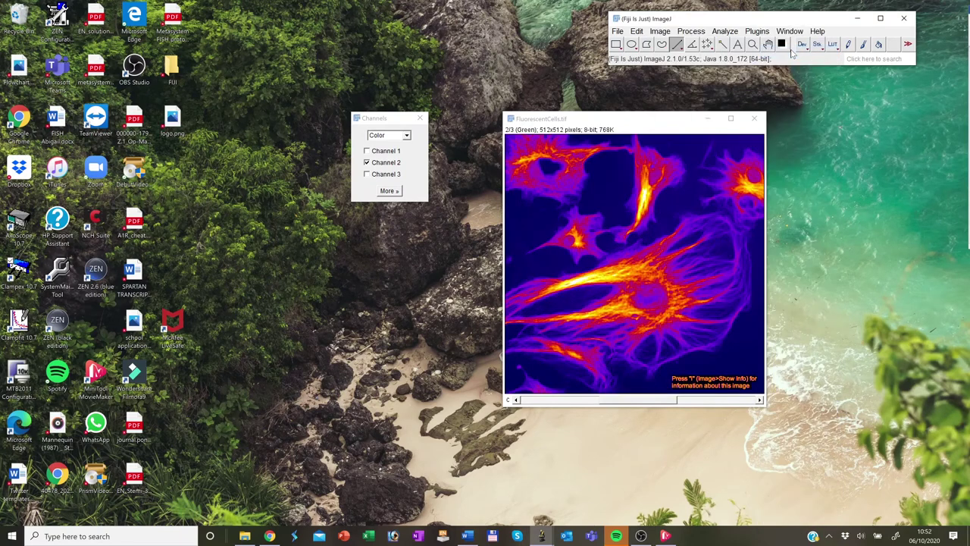
left_click(759, 400)
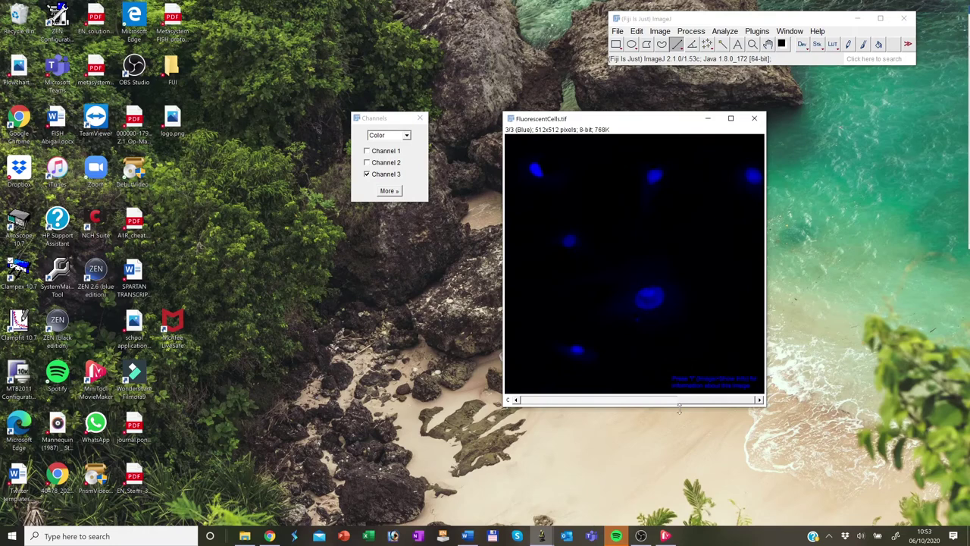
left_click_drag(700, 400, 621, 402)
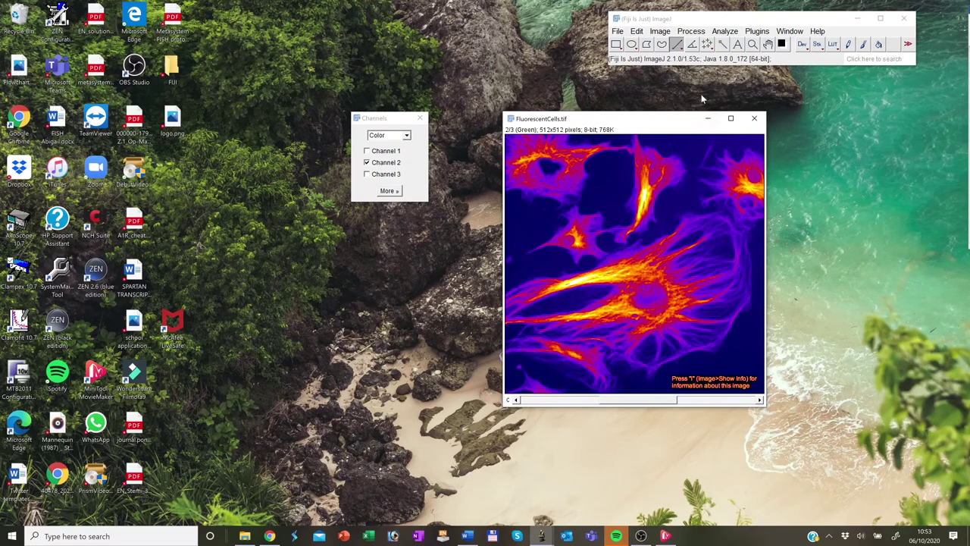
Step: Reopen the Channels Tool in Composite mode, uncheck channel 2, and convert to RGB
left_click(421, 117)
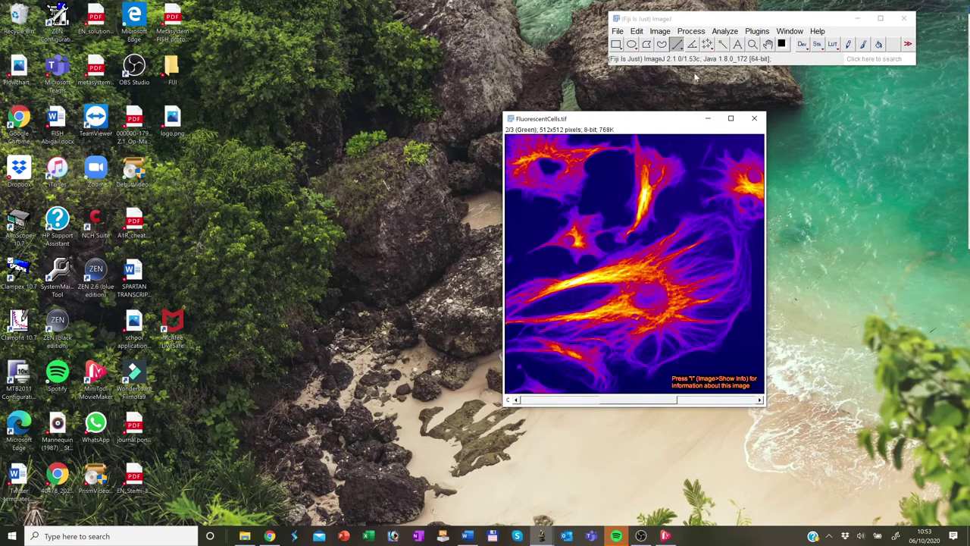
left_click(663, 32)
mouse_move(693, 103)
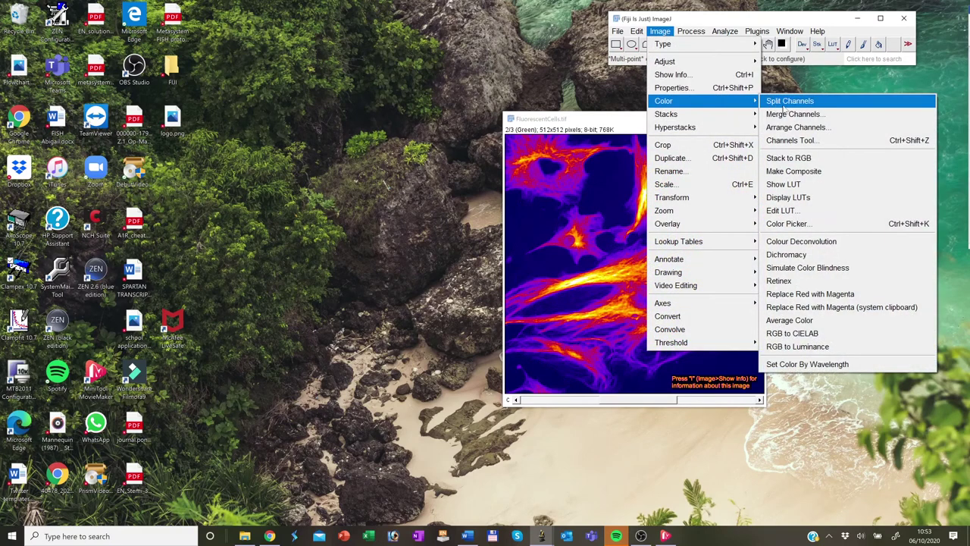
left_click(792, 141)
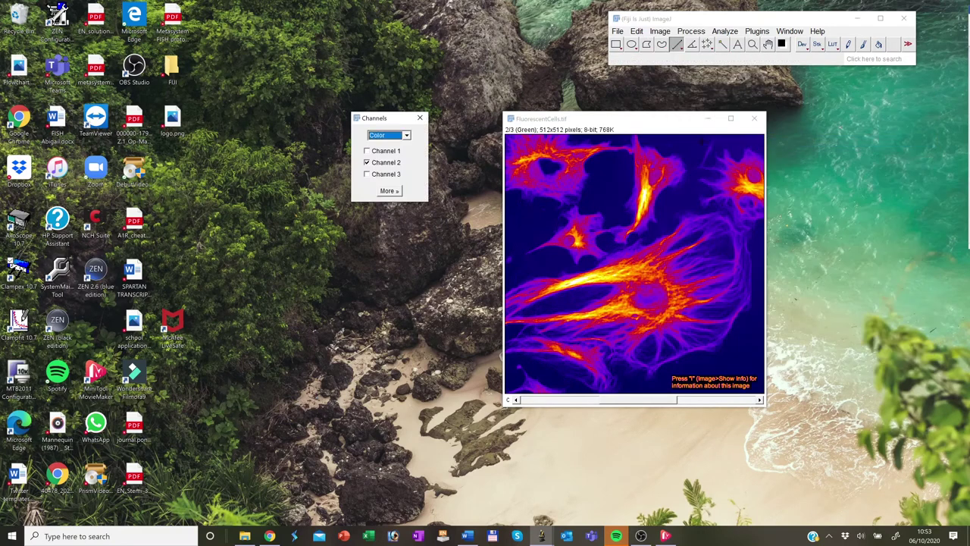
left_click(406, 134)
left_click(403, 145)
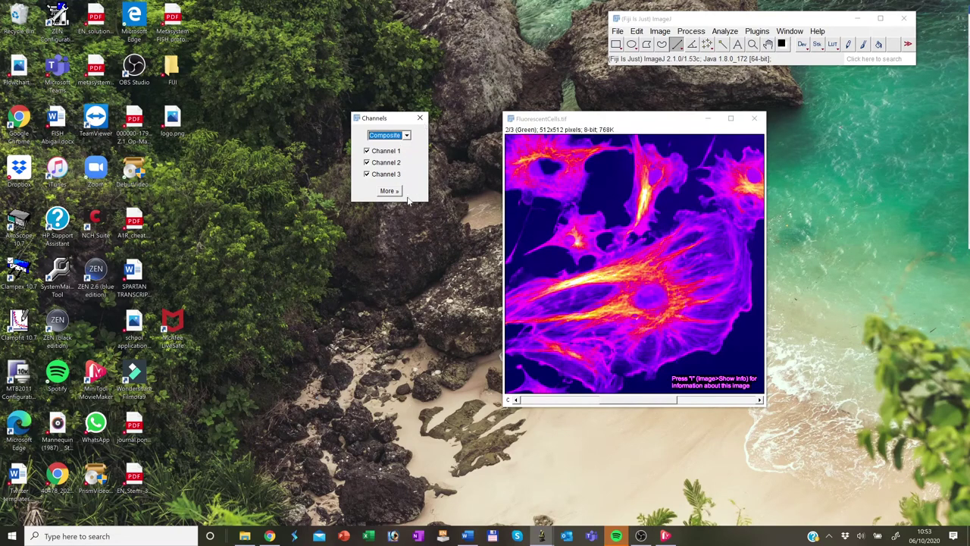
left_click(368, 163)
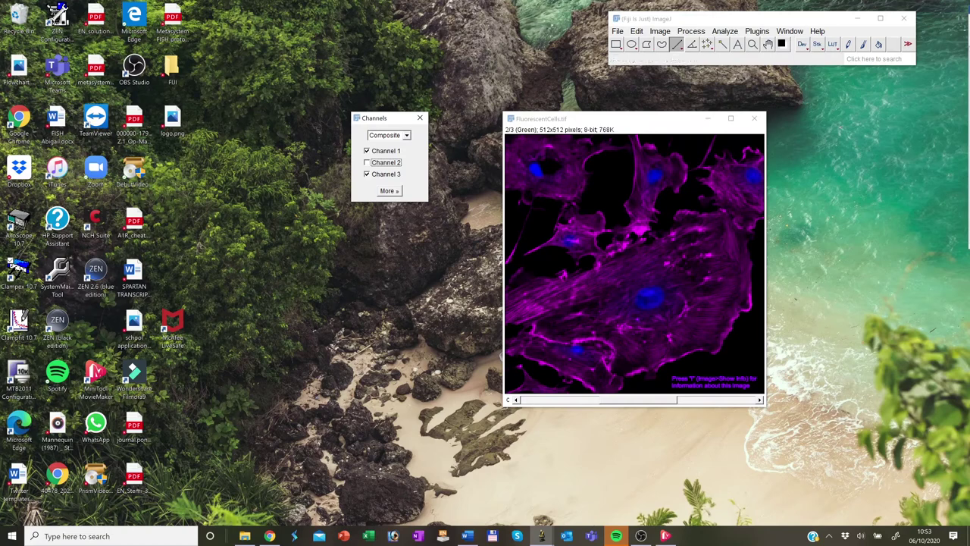
left_click(388, 191)
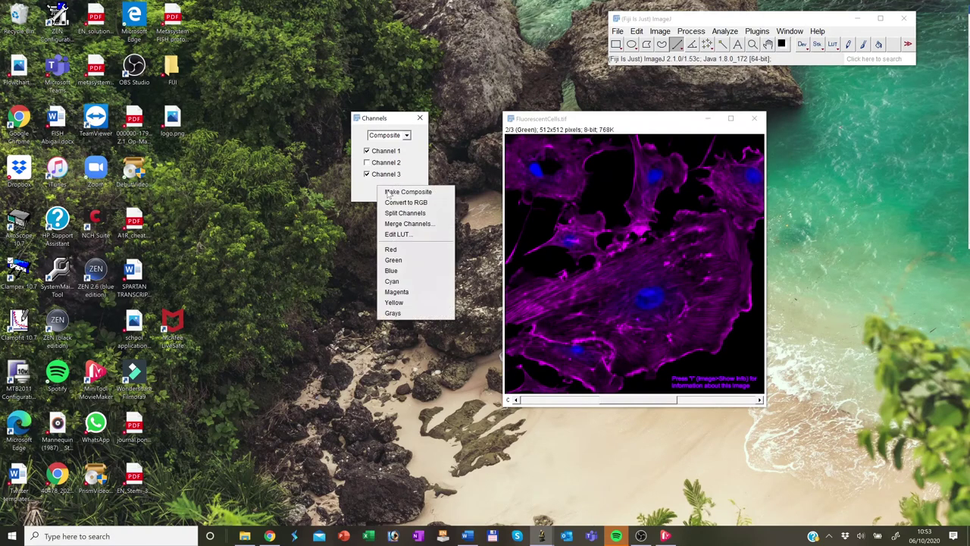
left_click(427, 203)
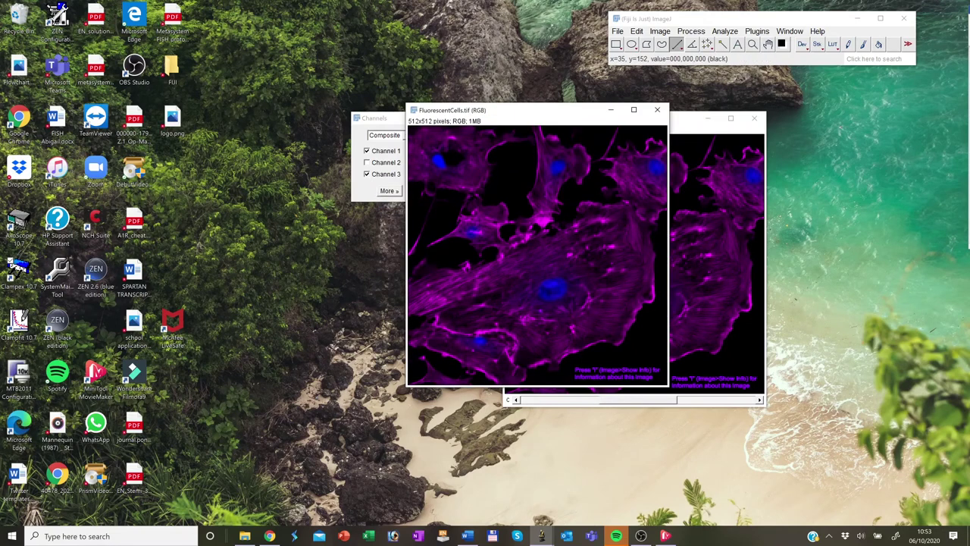
Step: Save the RGB image as TIFF 'FluorescentCells.tif (RGB).tif' in the czi images Final folder
left_click_drag(517, 118, 712, 192)
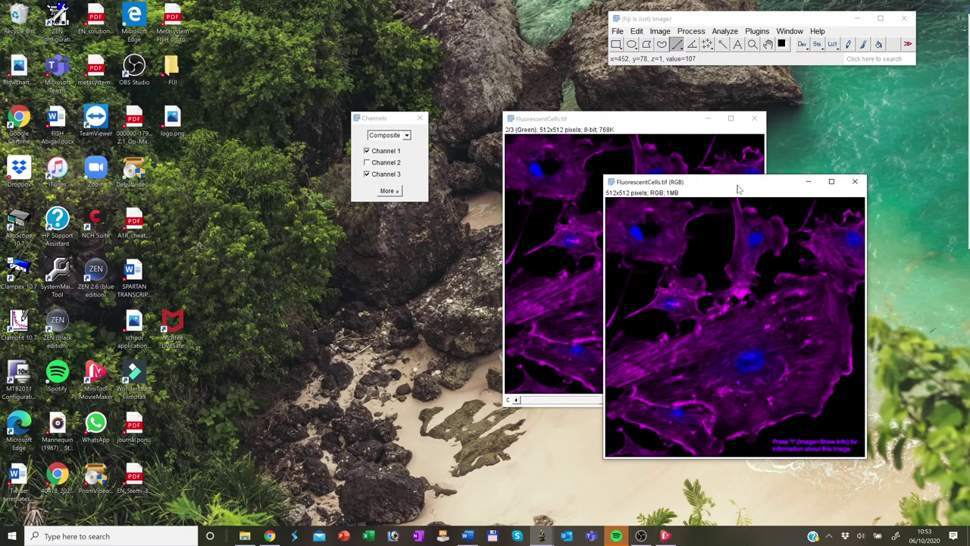
left_click_drag(739, 189, 688, 169)
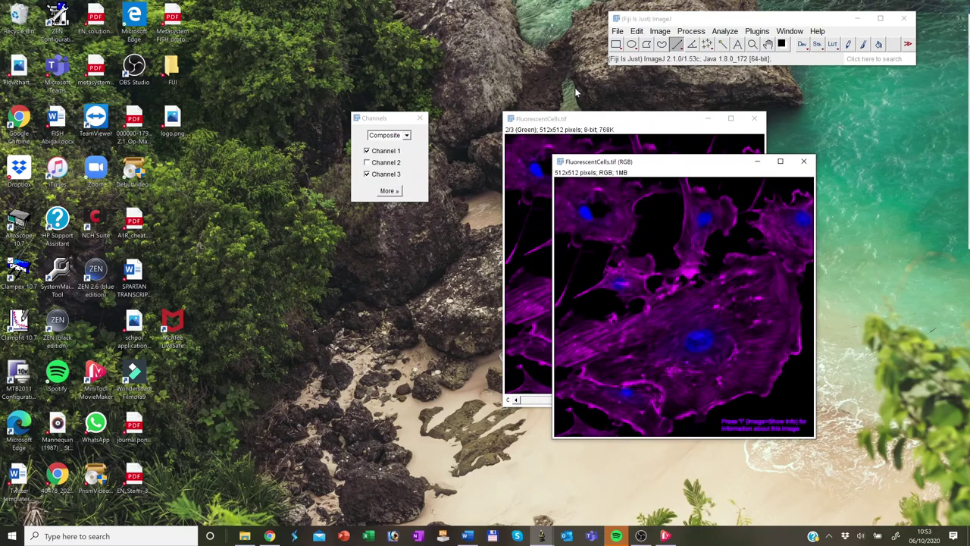
left_click(618, 32)
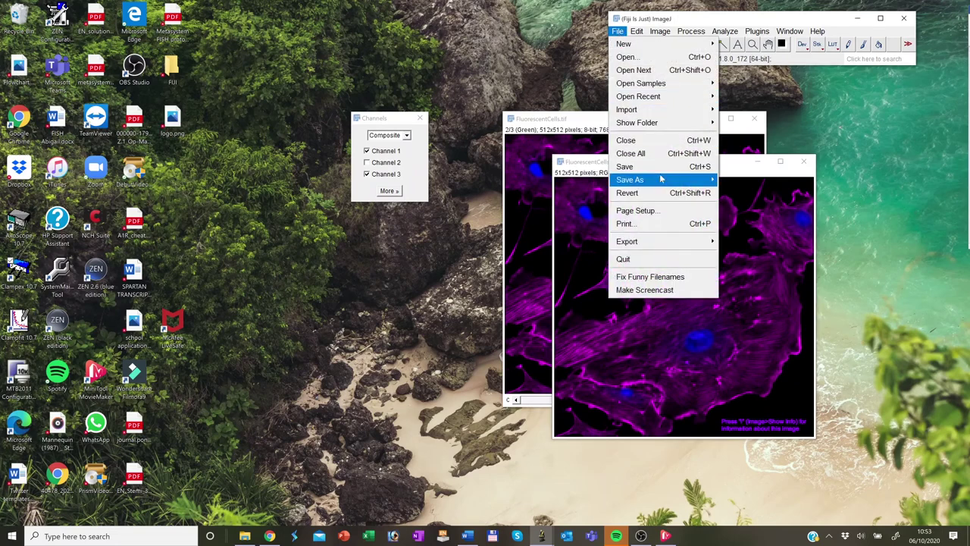
mouse_move(664, 180)
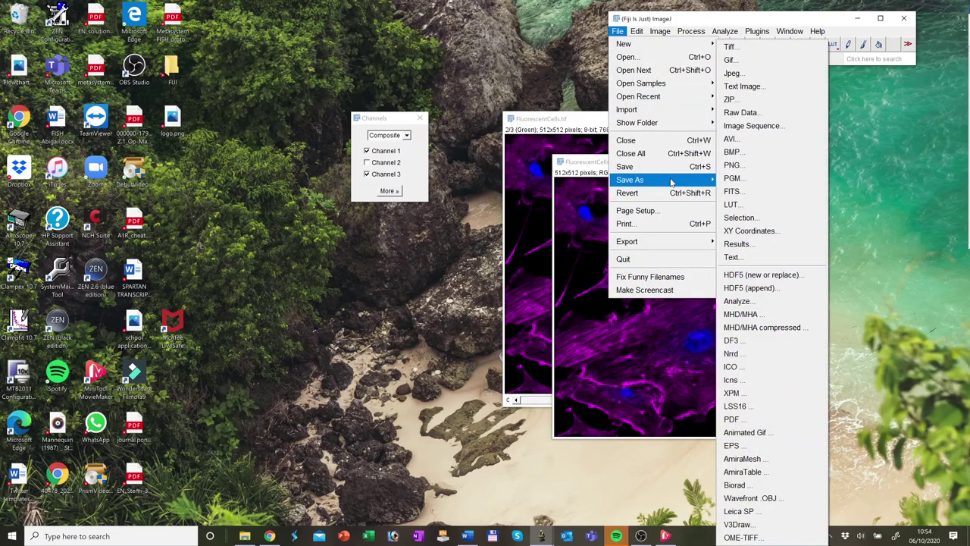
left_click(731, 47)
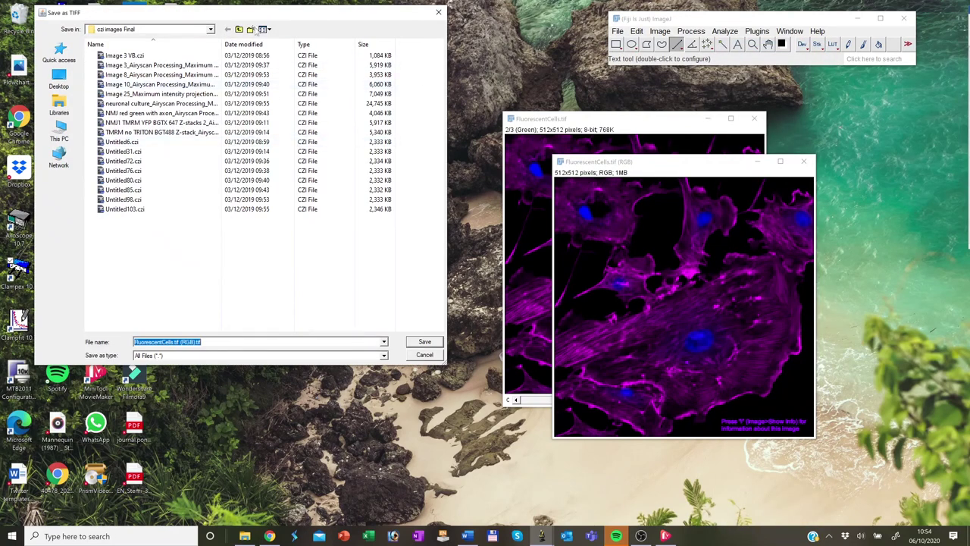
left_click(422, 344)
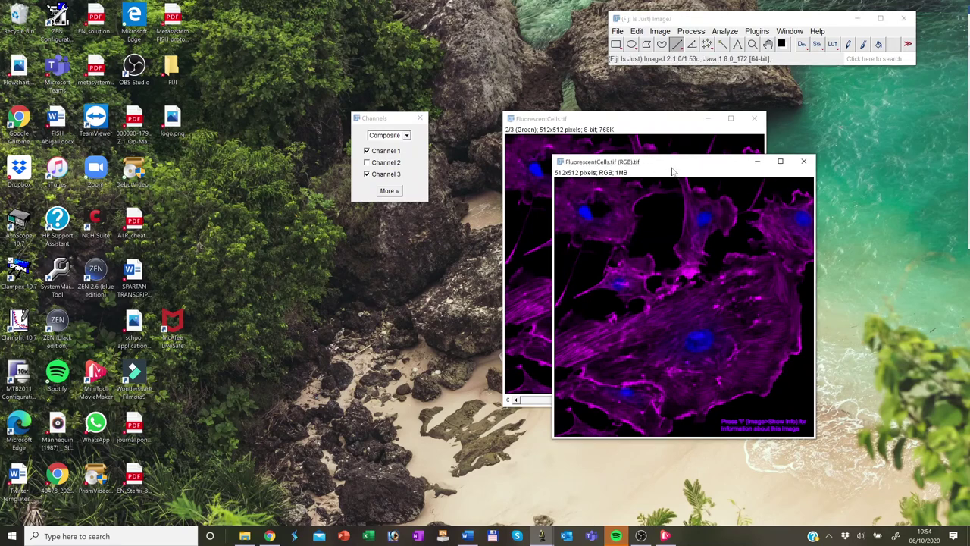
Step: Copy the RGB image to the system clipboard with Edit > Copy to System
left_click_drag(657, 165, 637, 153)
left_click(636, 31)
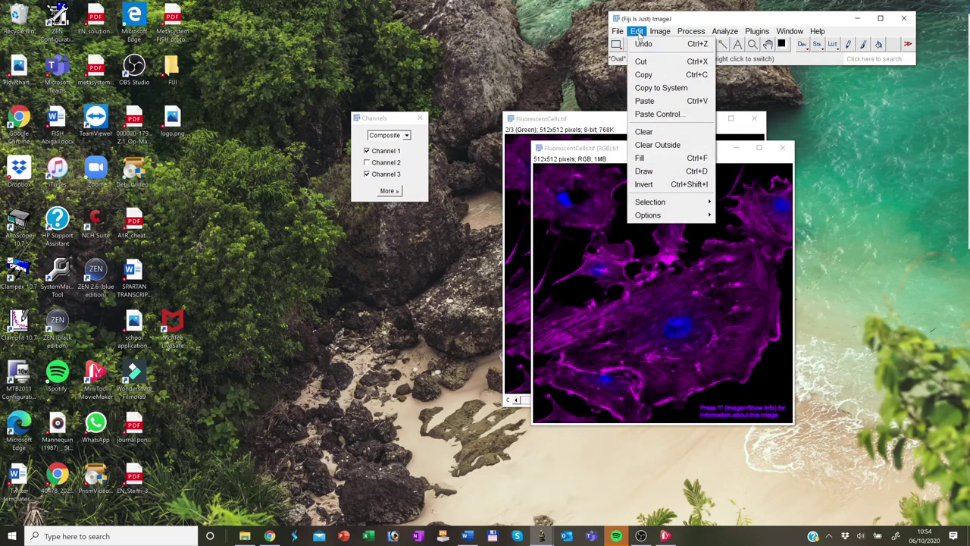
left_click(657, 89)
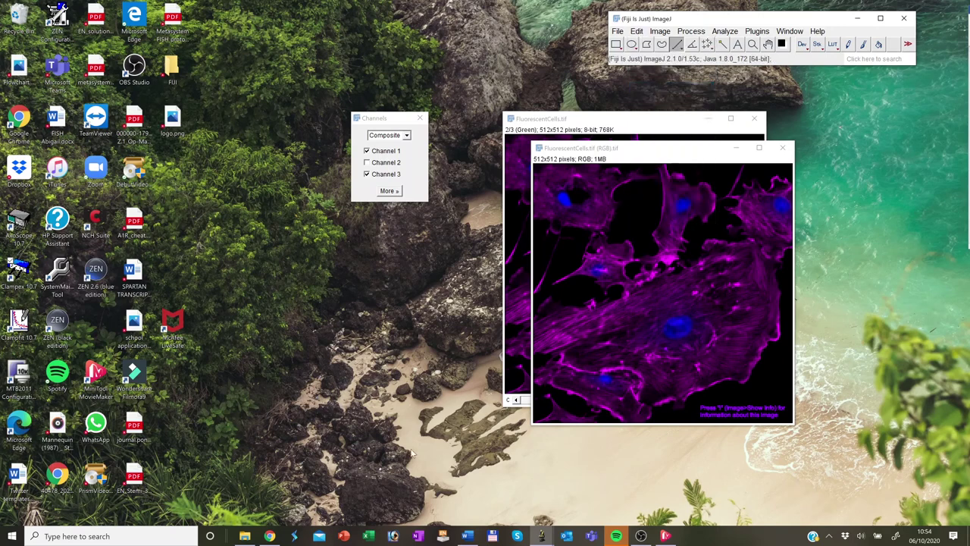
Step: Start a blank PowerPoint presentation, paste the cell image, and delete the title placeholder
left_click(344, 537)
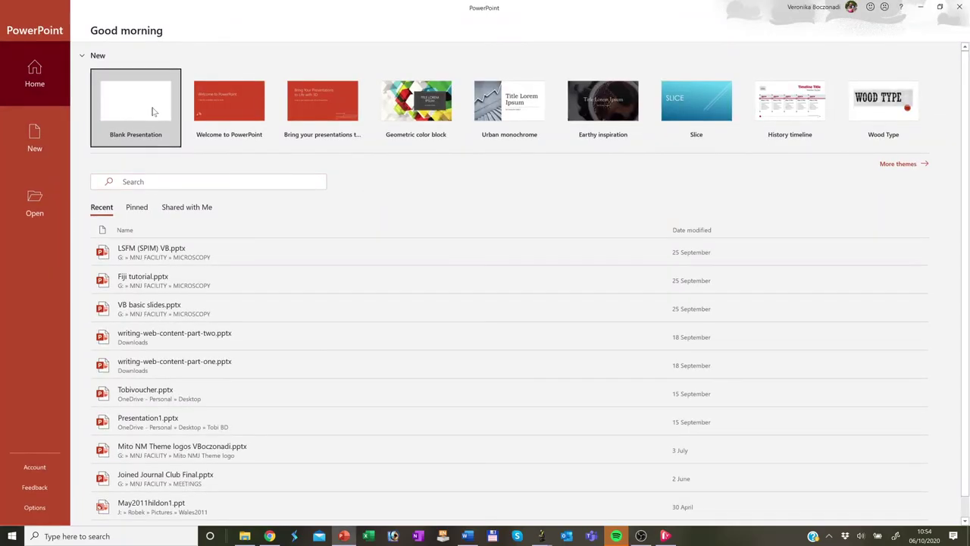
left_click(136, 105)
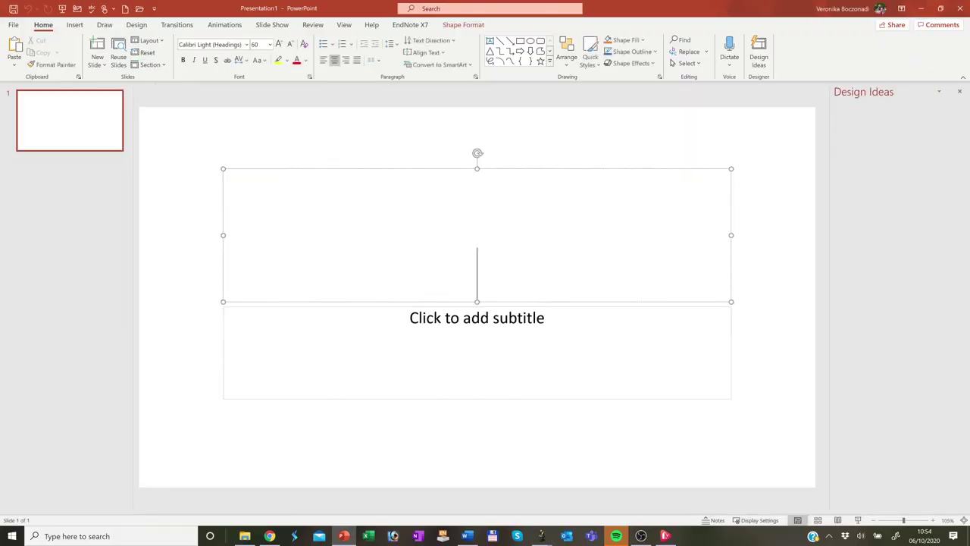
key("ctrl+v")
left_click(674, 170)
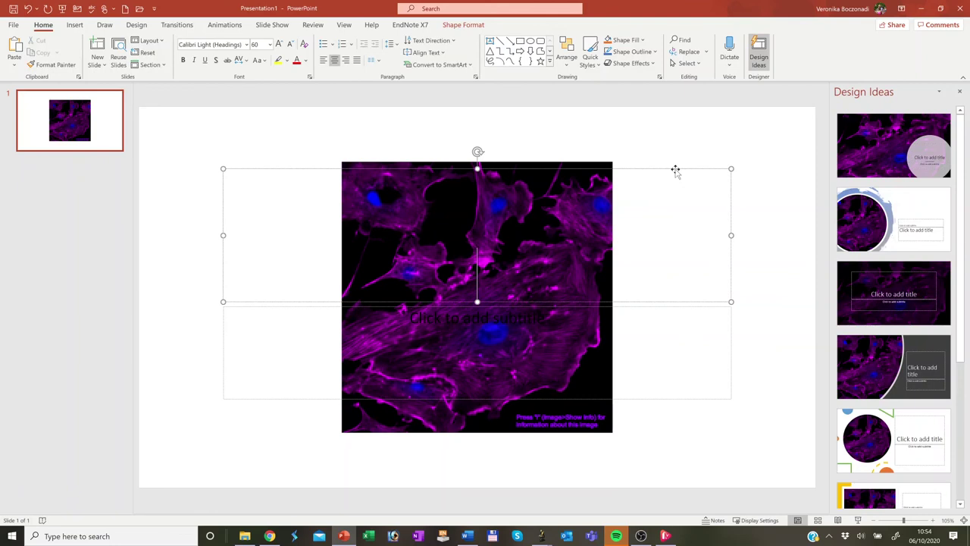
key("Delete")
left_click(667, 307)
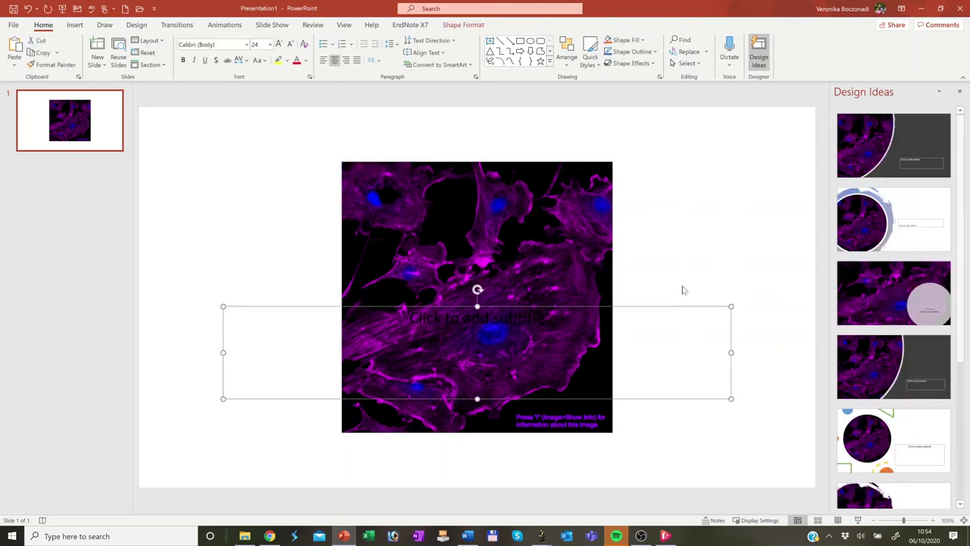